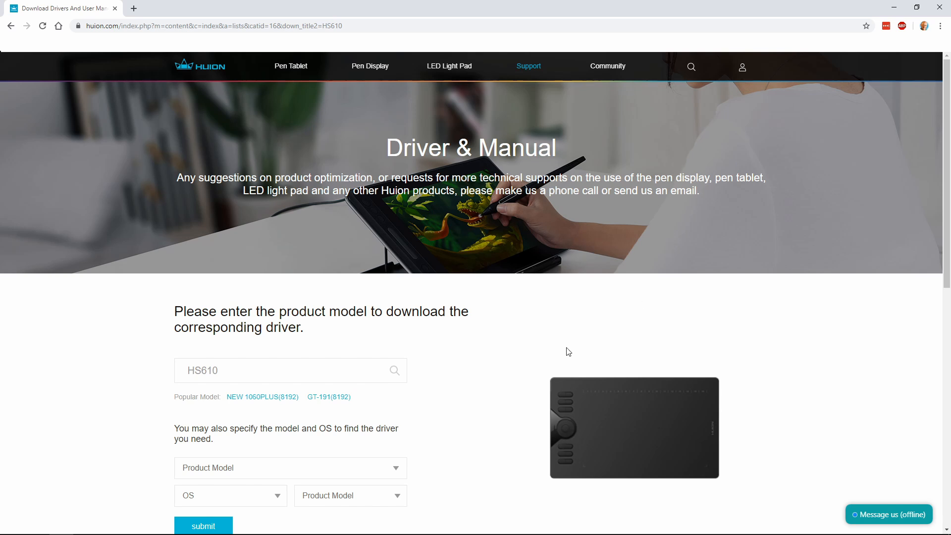
Download the Windows driver Driver_14.8.33.632_beta for the HS610 tablet
scroll(568, 351, "down", 9)
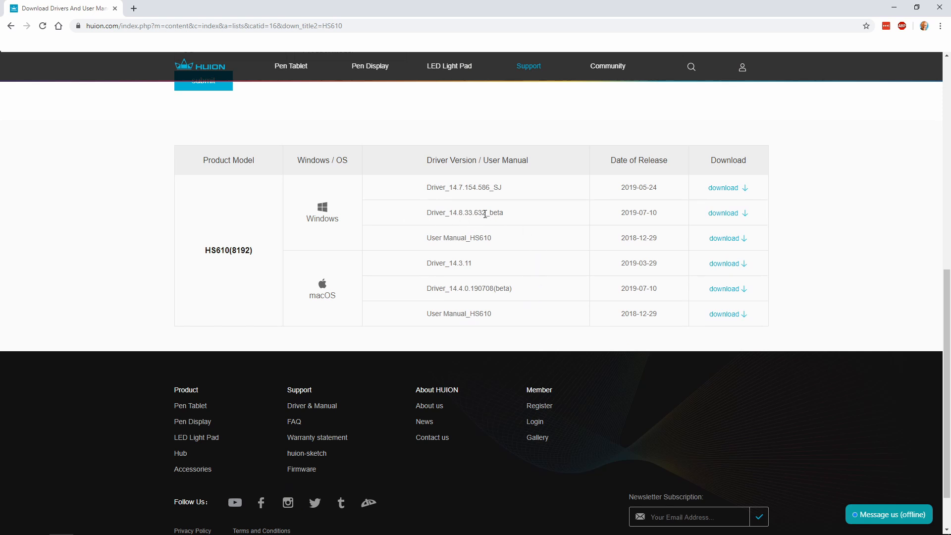
left_click(727, 218)
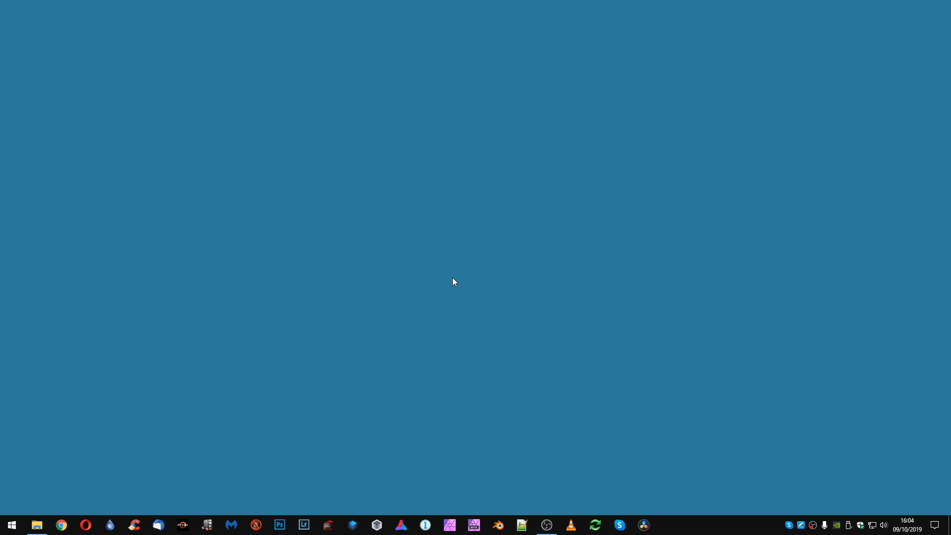
Switch to the Huion Tablet driver, show its press keys configuration and open the driver's general settings
left_click(801, 526)
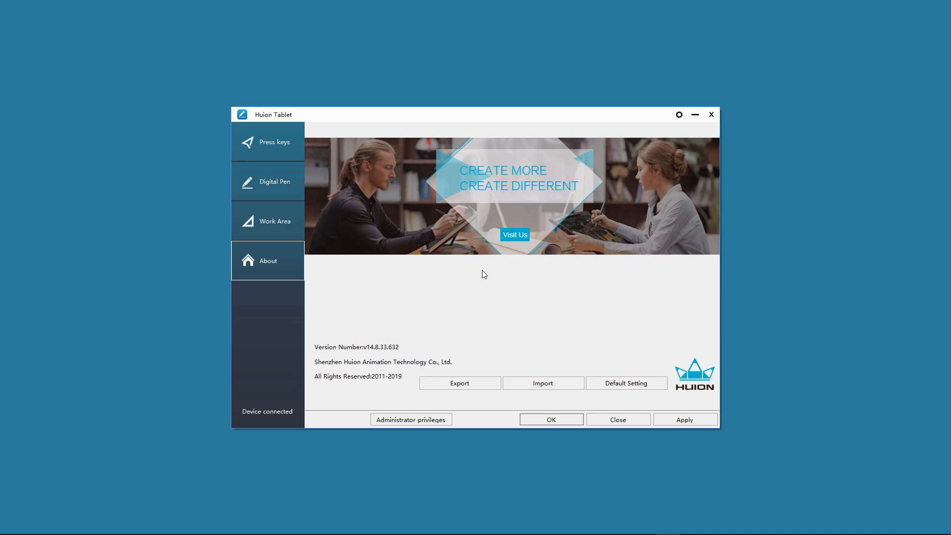
left_click(268, 146)
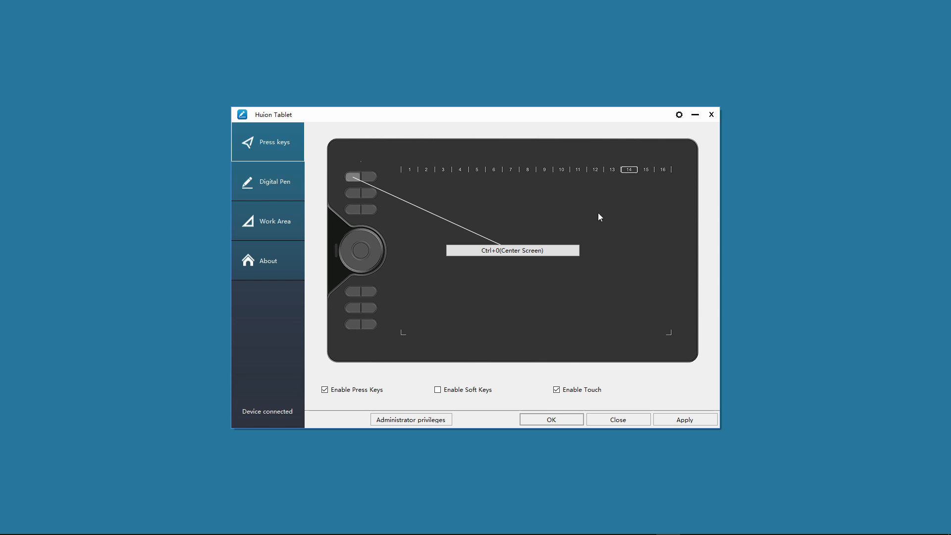
left_click(679, 115)
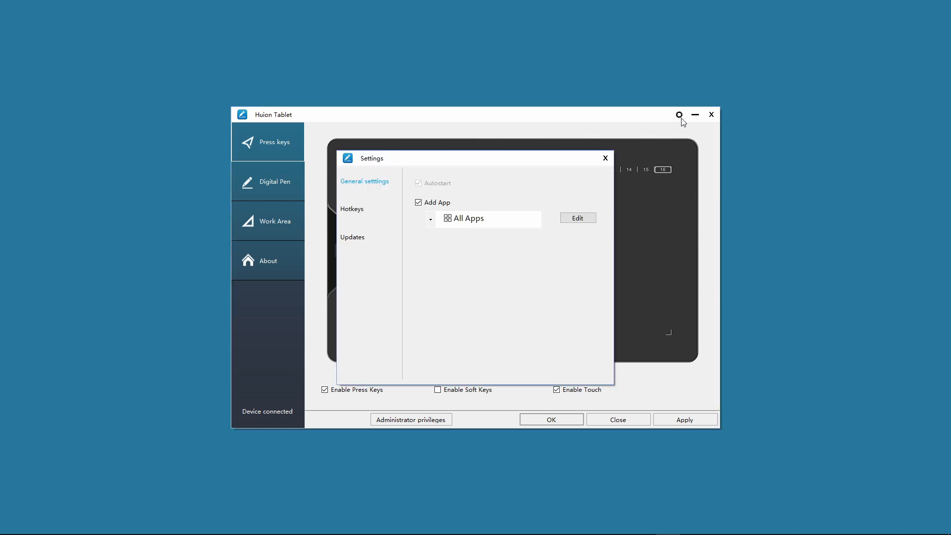
Try to add another application from the running process list or by browsing for its program file
left_click(487, 225)
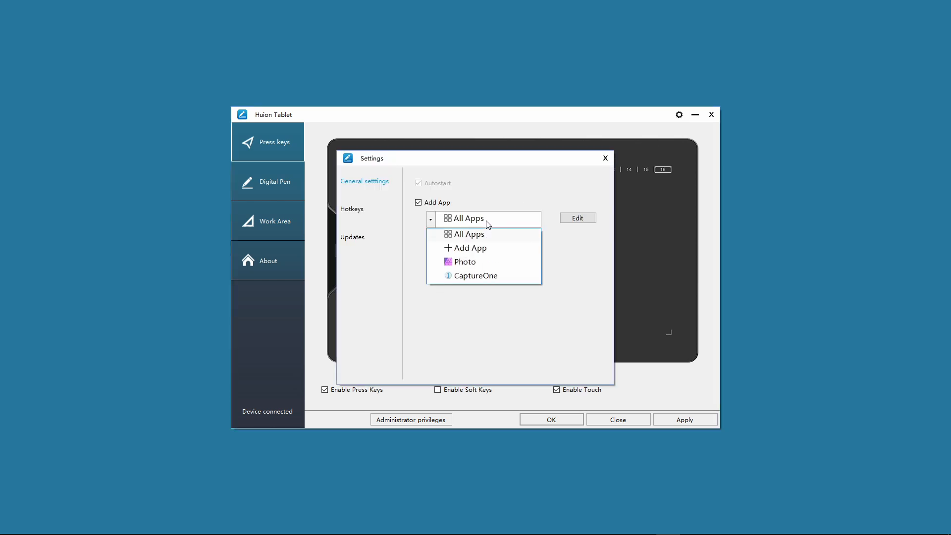
left_click(478, 247)
mouse_move(551, 202)
left_mouse_down()
mouse_move(551, 291)
mouse_move(554, 200)
left_mouse_up()
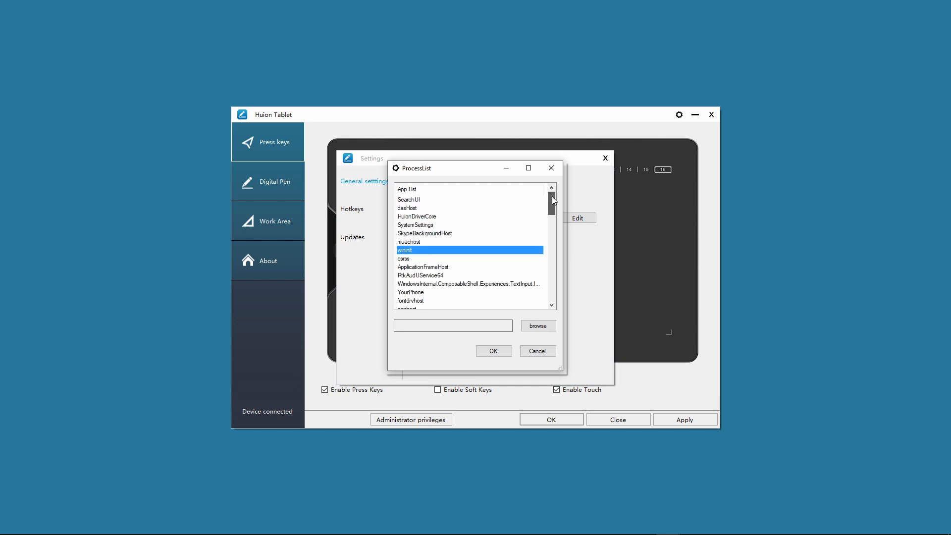
left_click(534, 325)
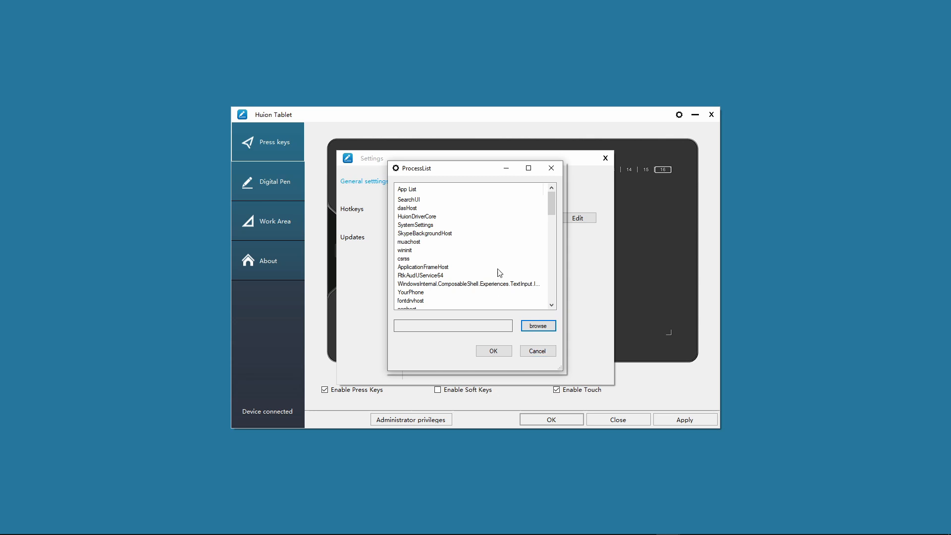
left_click(508, 353)
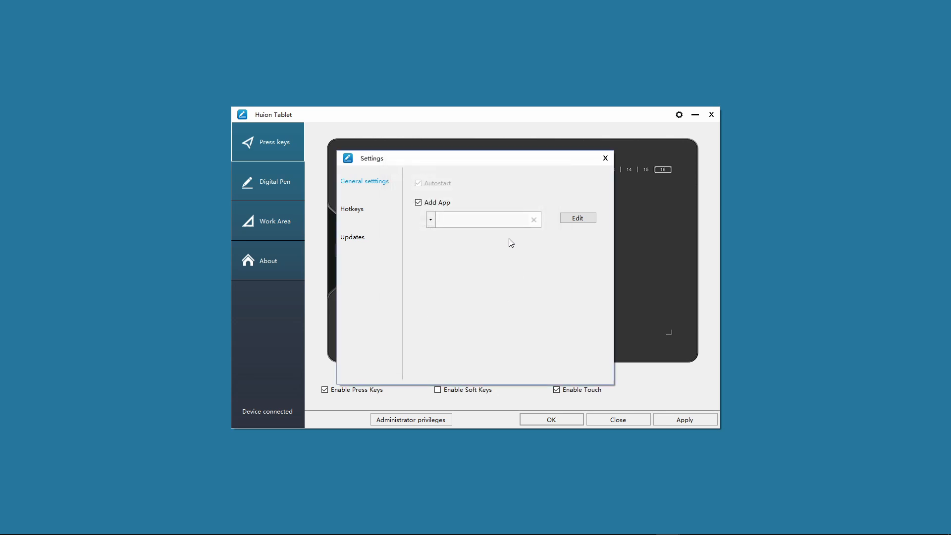
Choose CaptureOne as the application profile and open its press key assignments for editing
left_click(478, 224)
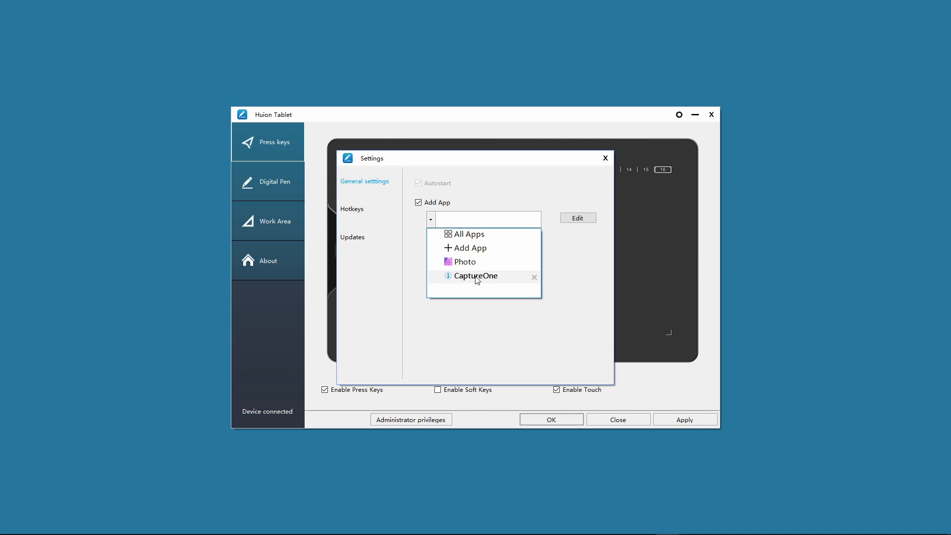
left_click(475, 275)
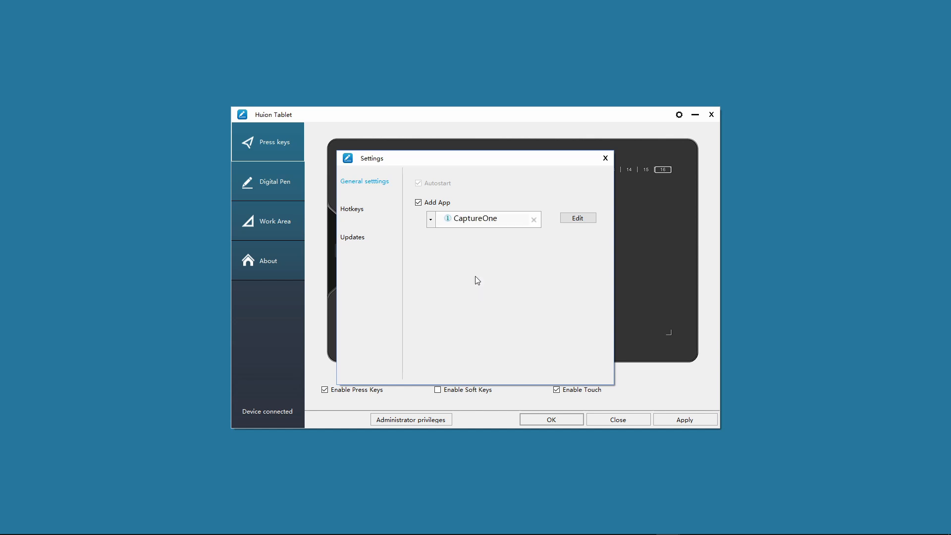
left_click(577, 218)
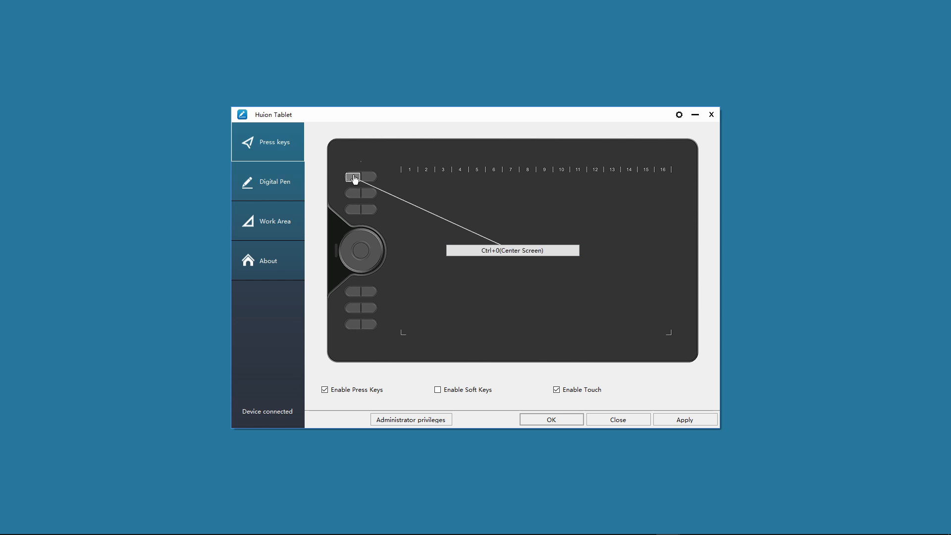
Open the first press key's Center Screen assignment and clear its keyboard combination, including the Ctrl modifier
left_click(515, 252)
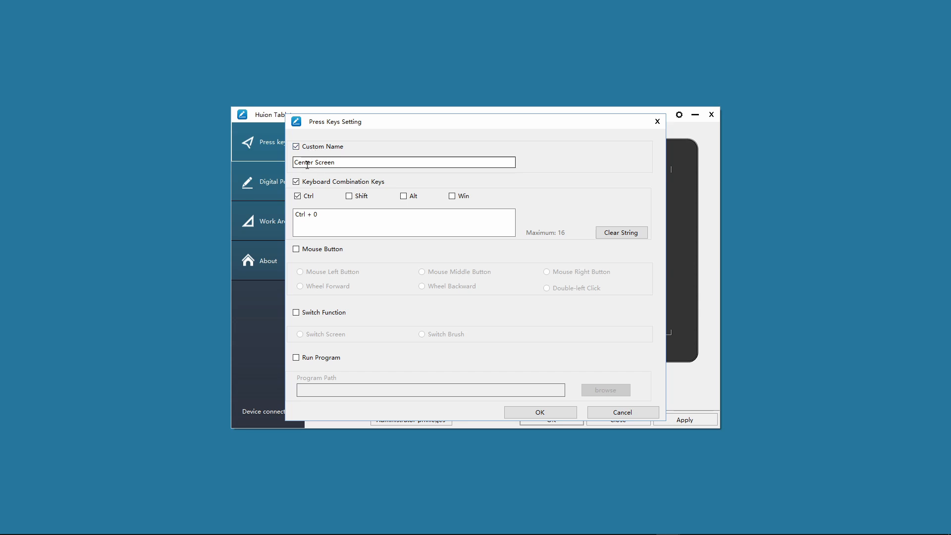
left_click(340, 162)
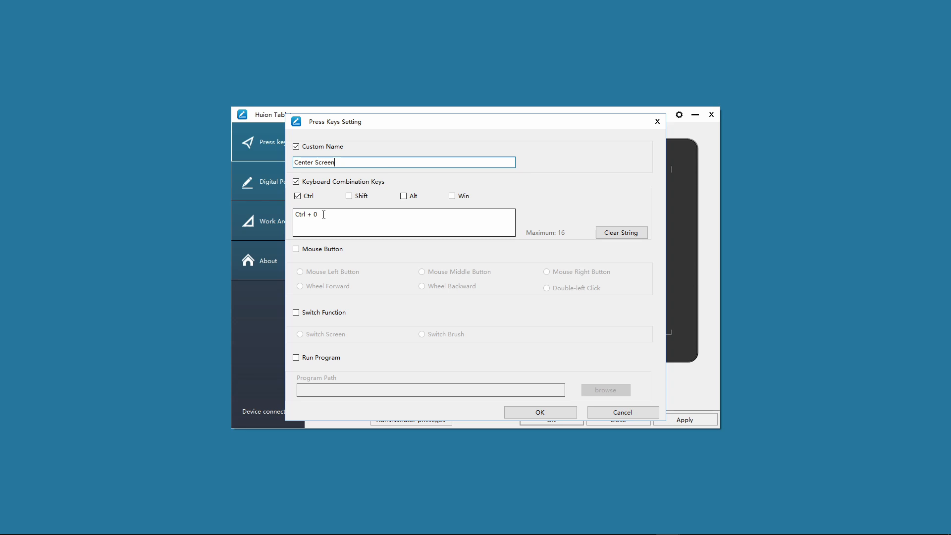
left_click(605, 231)
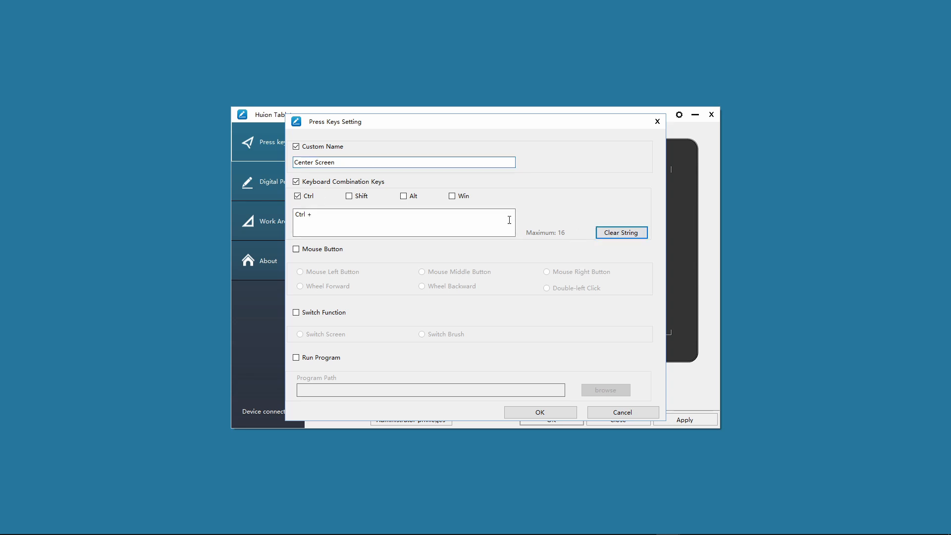
left_click(306, 186)
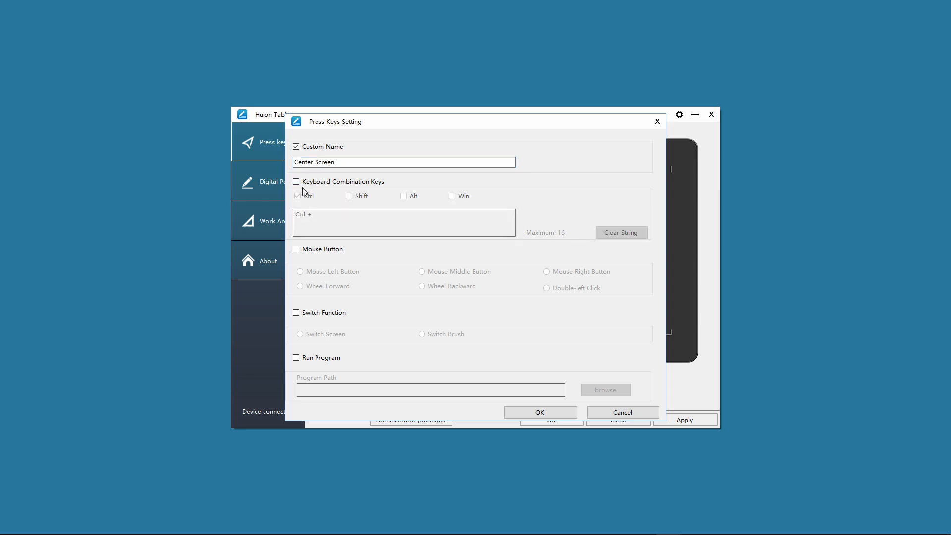
left_click(296, 183)
left_click(298, 197)
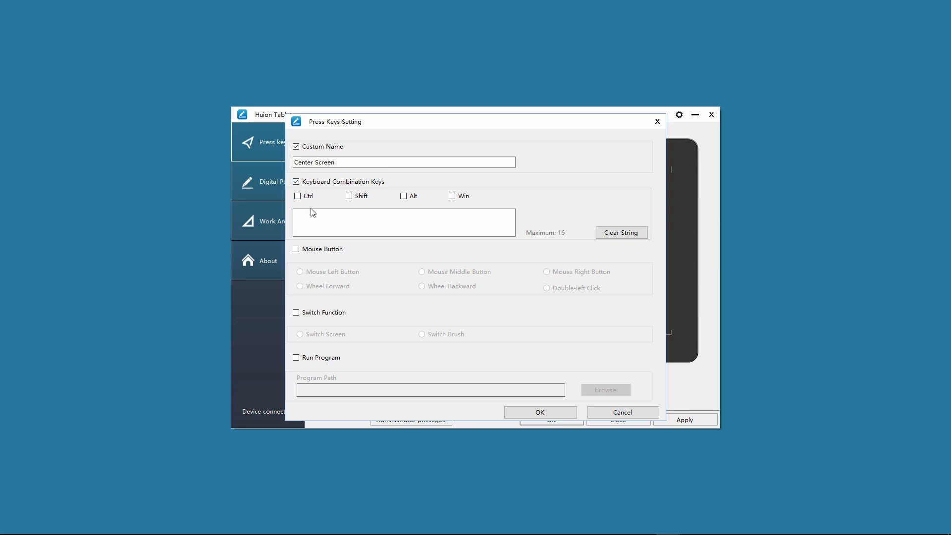
left_click(326, 225)
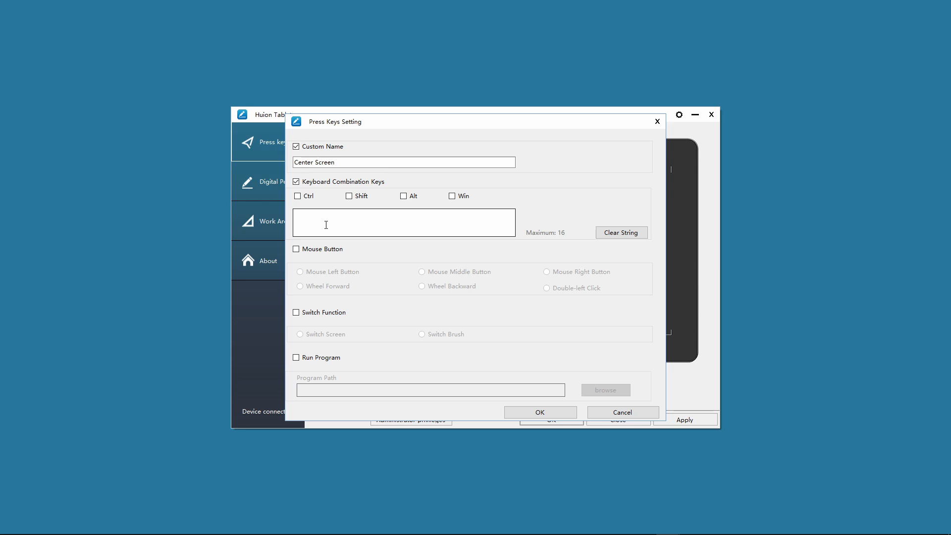
Assign the combination Ctrl + 0 to the Center Screen press key and confirm it
left_click(298, 197)
left_click(298, 196)
left_click(321, 217)
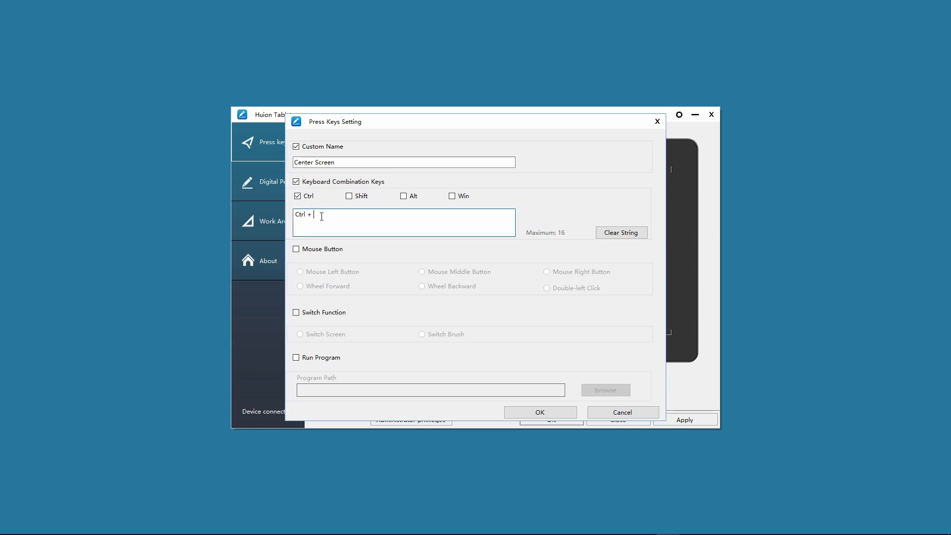
type("0")
left_click(542, 410)
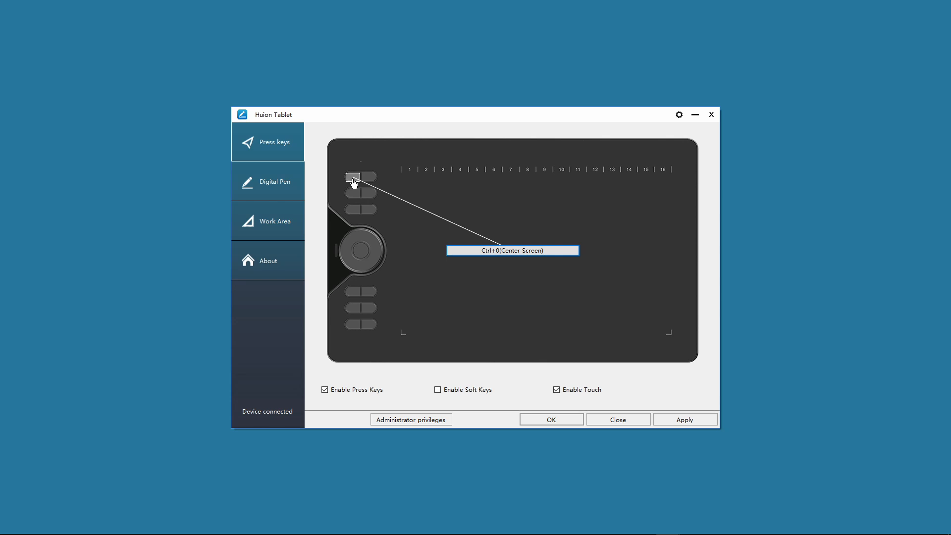
Review the name and key combination of the Center Screen and 100% press keys in the first row
left_click(481, 254)
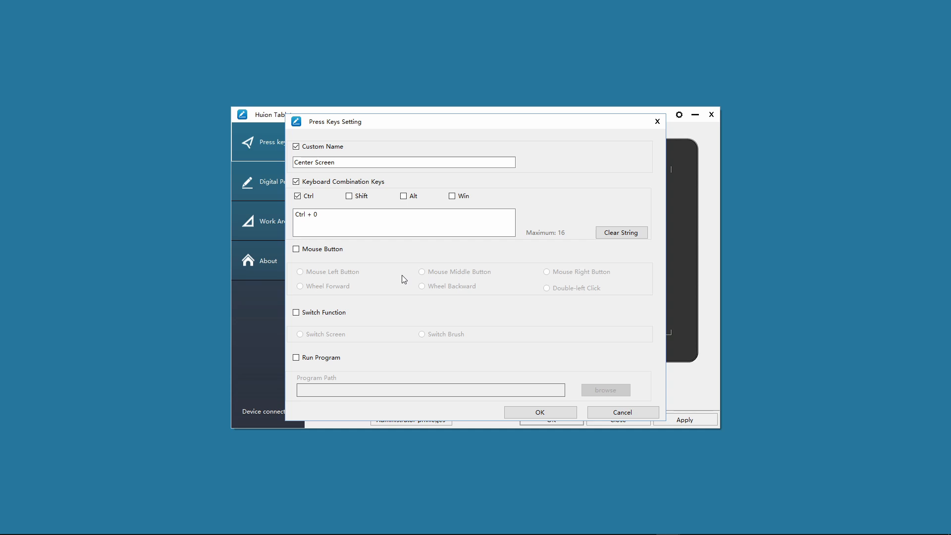
left_click(328, 162)
left_click(548, 413)
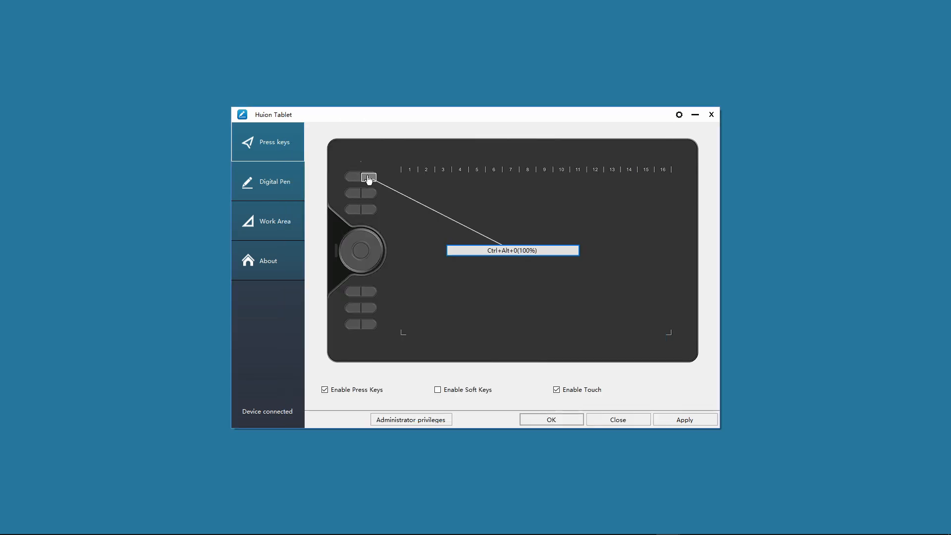
left_click(497, 250)
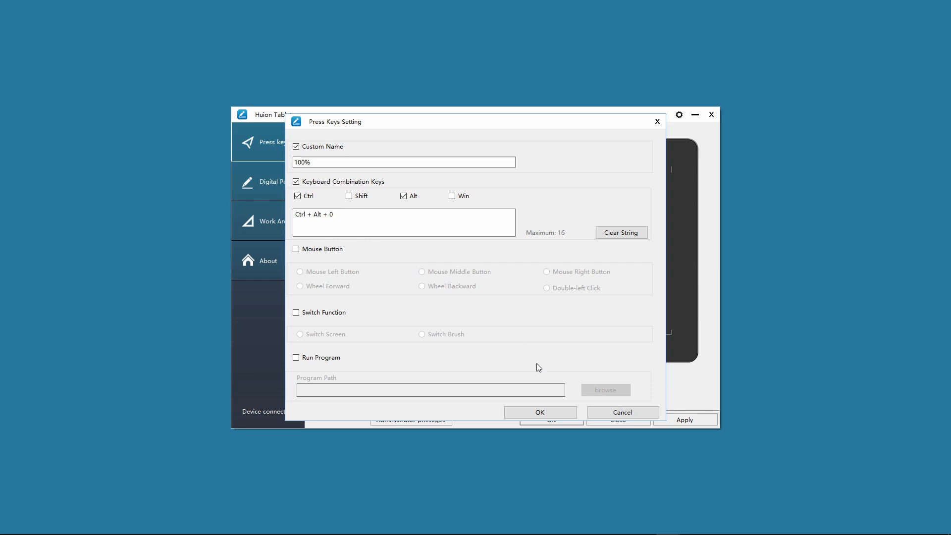
left_click(542, 412)
Review the name and shortcut of the Shrink Brush and Grow Brush press keys in the second row
left_click(356, 197)
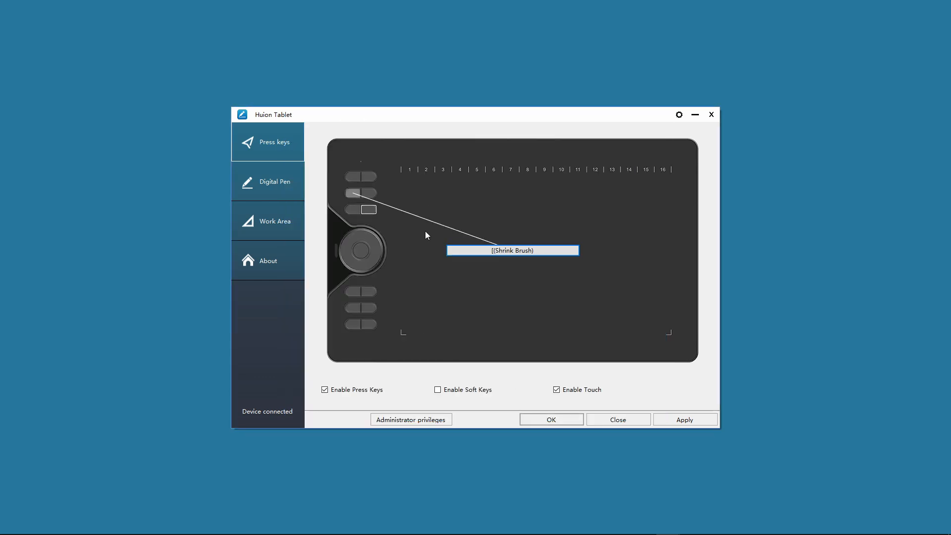
left_click(512, 250)
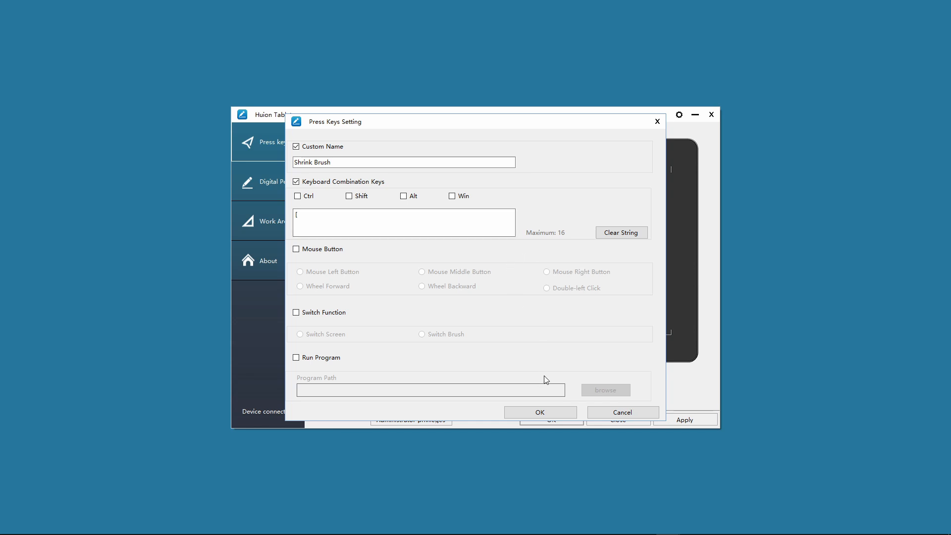
left_click(547, 415)
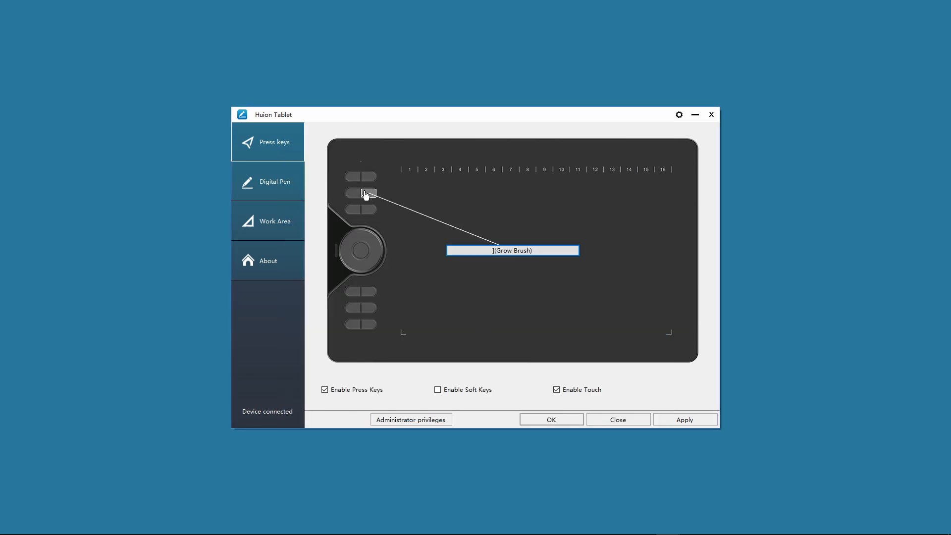
left_click(490, 250)
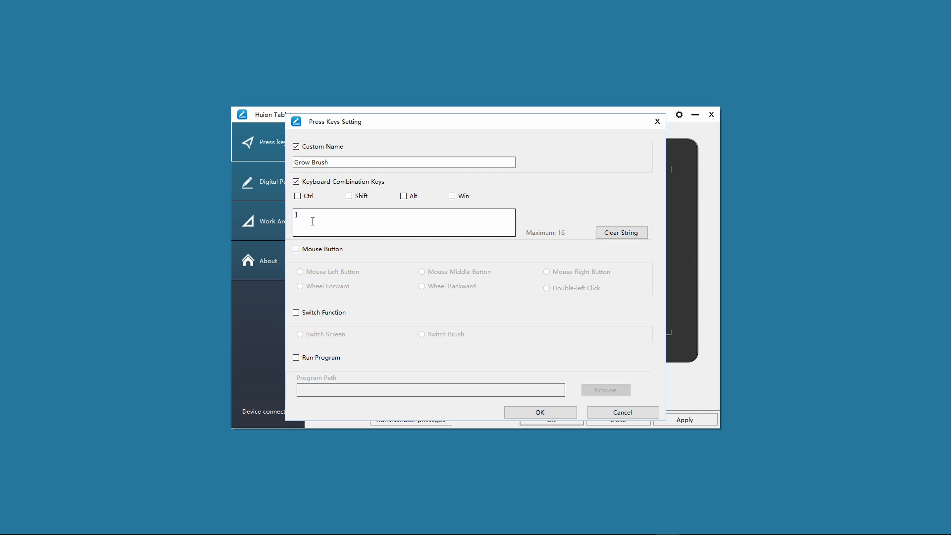
left_click(540, 412)
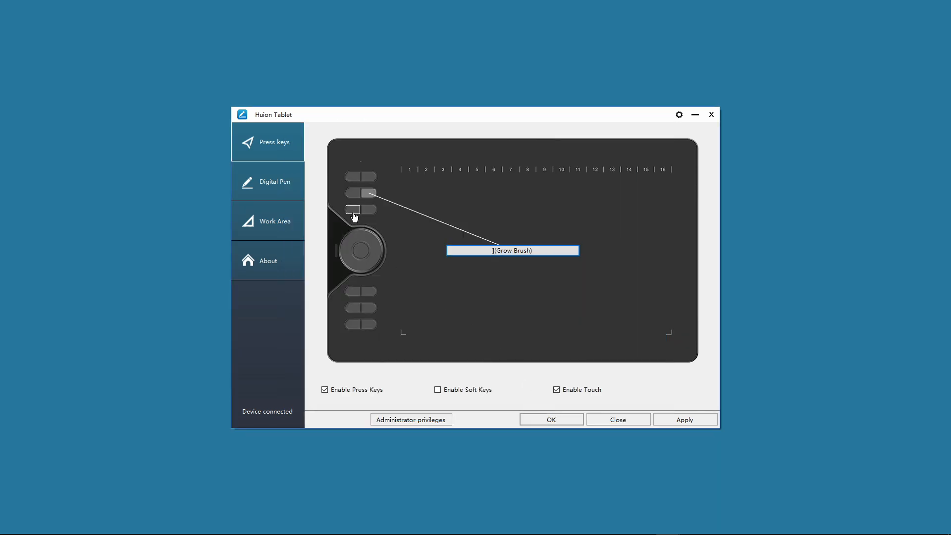
Review the name and key combination of the Space and Toggle Library press keys in the third row
mouse_move(354, 217)
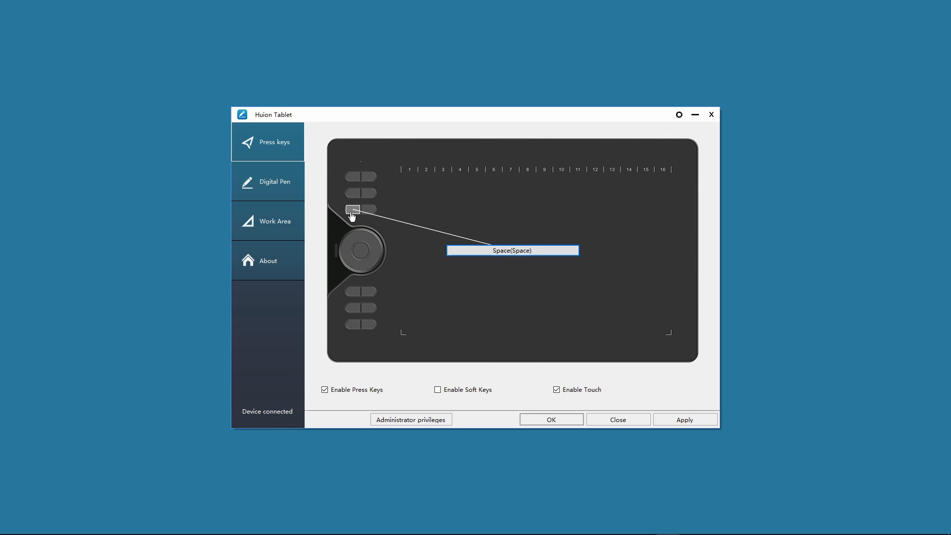
left_click(488, 259)
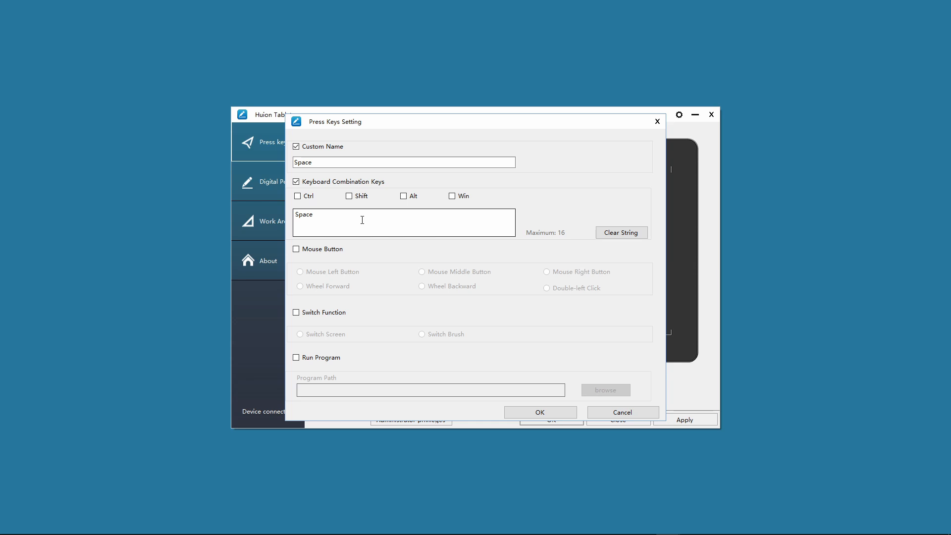
left_click(548, 413)
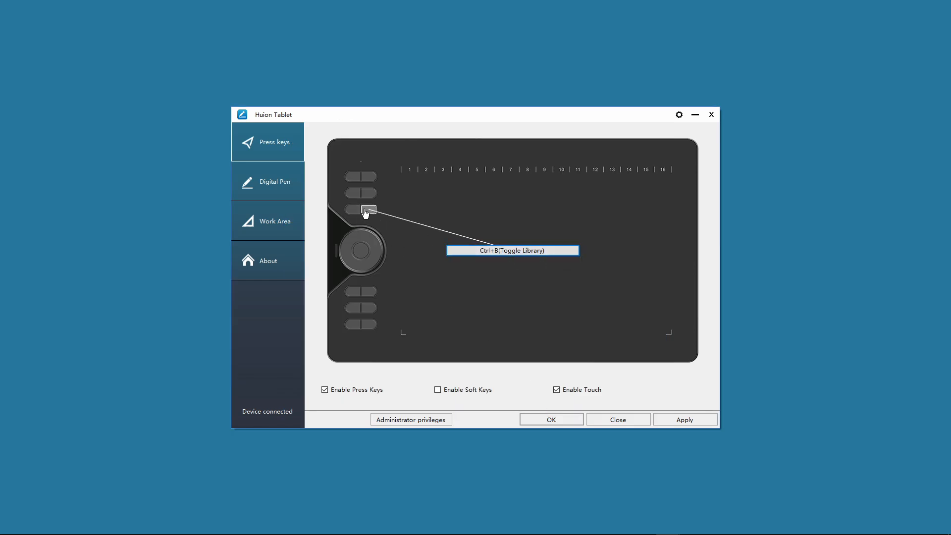
left_click(480, 253)
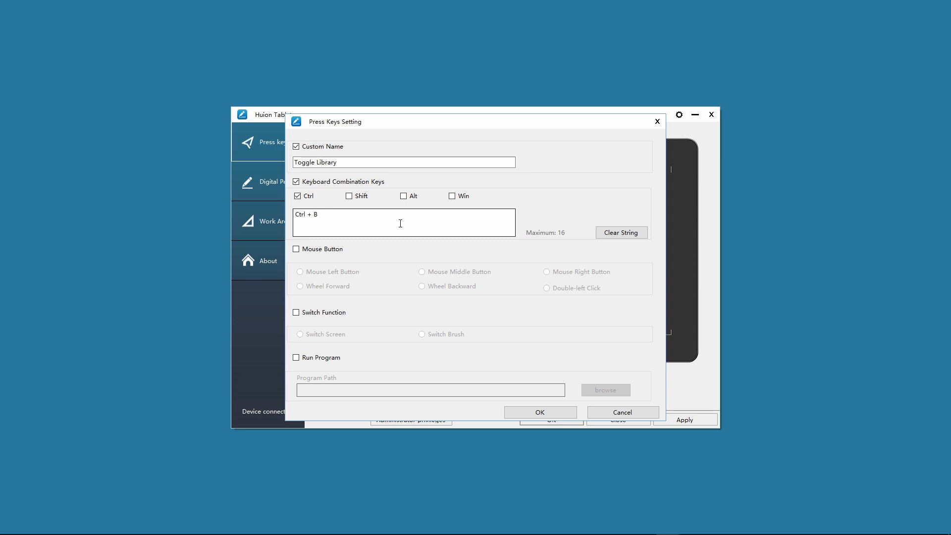
left_click(540, 414)
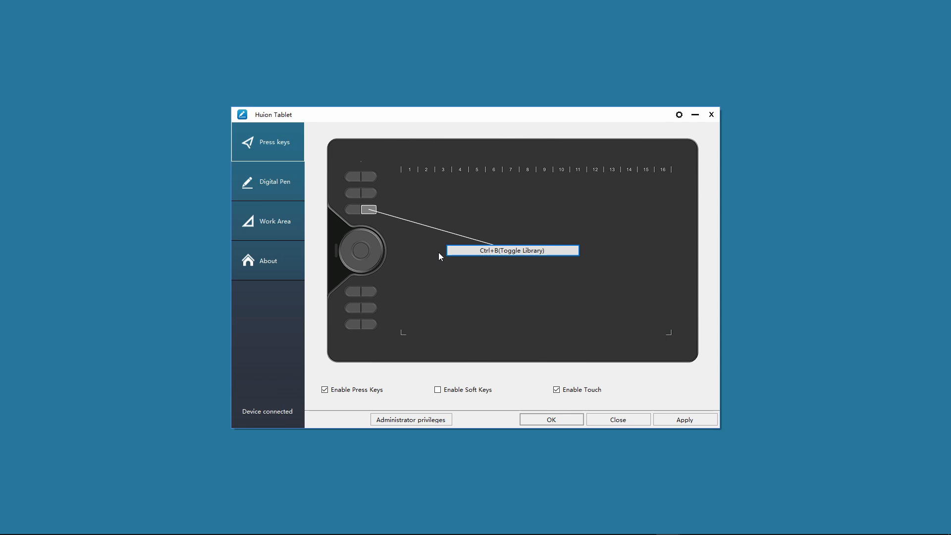
Show the list of rotation functions assigned to the tablet's touch ring
key("Tab")
left_click(379, 254)
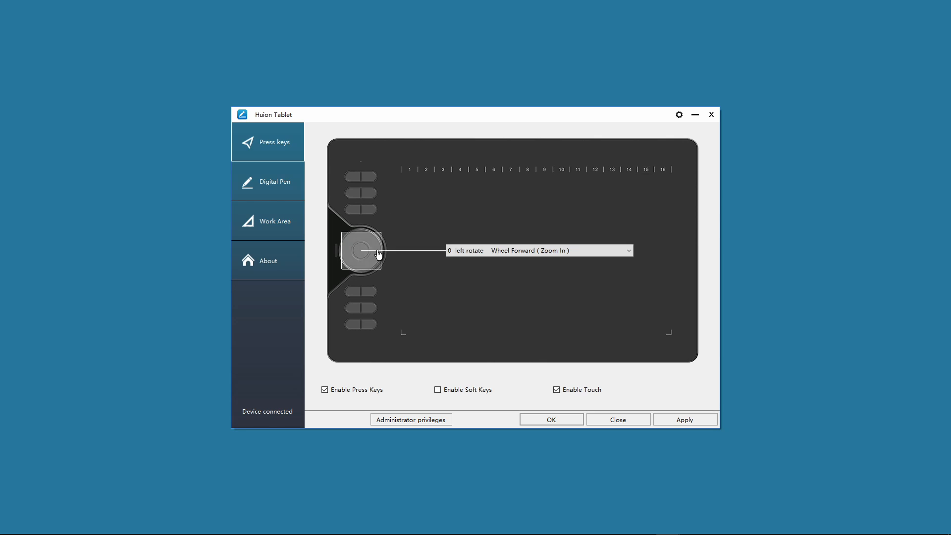
left_click(502, 254)
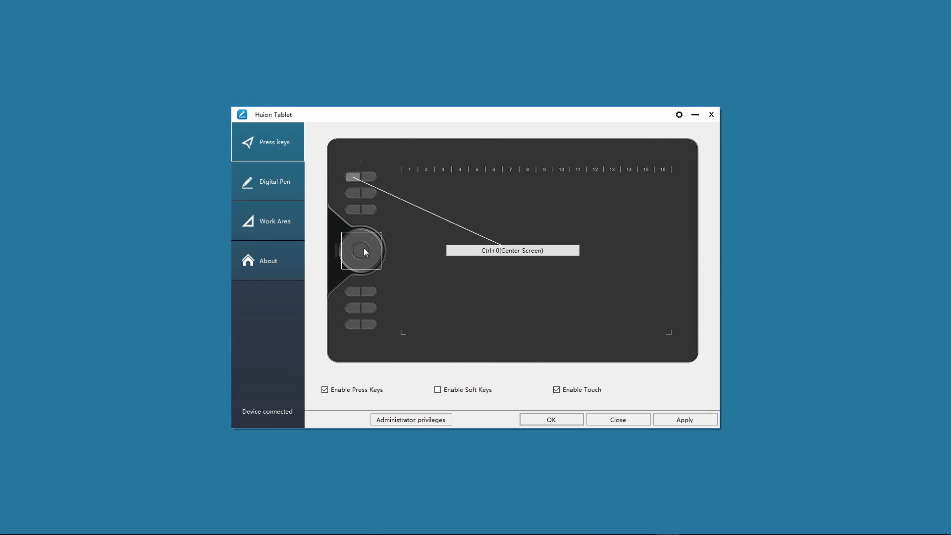
Review the name and mouse function of the touch ring's first left-rotate entry, Zoom In
left_click(371, 254)
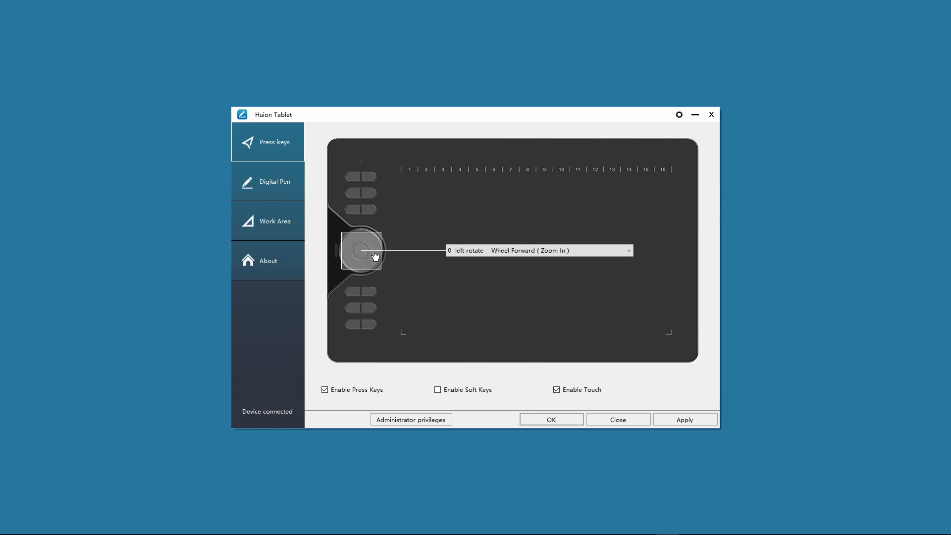
left_click(456, 255)
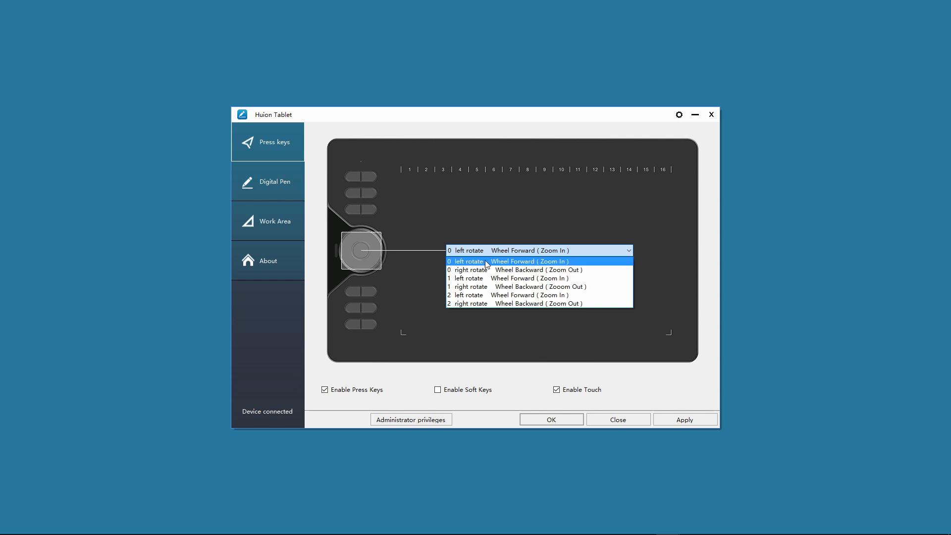
left_click(487, 262)
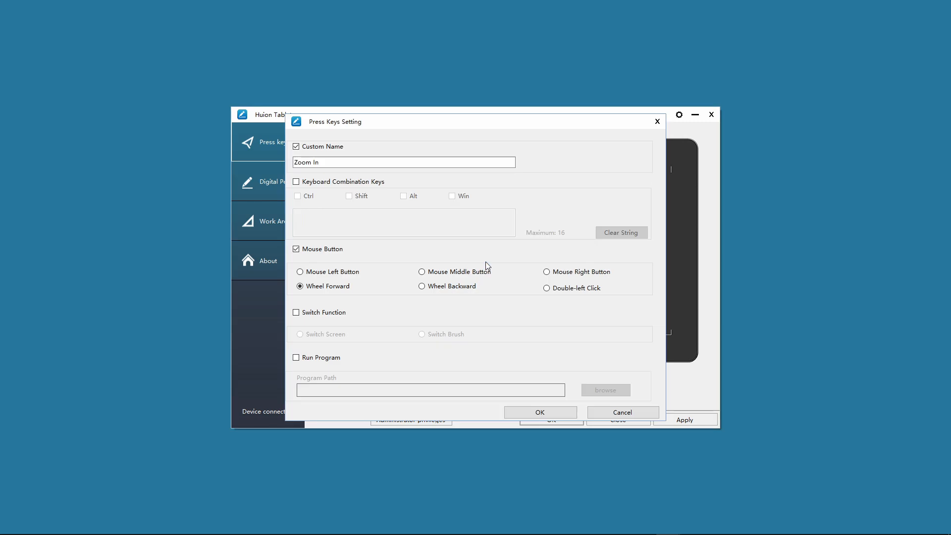
left_click(315, 162)
left_click(544, 414)
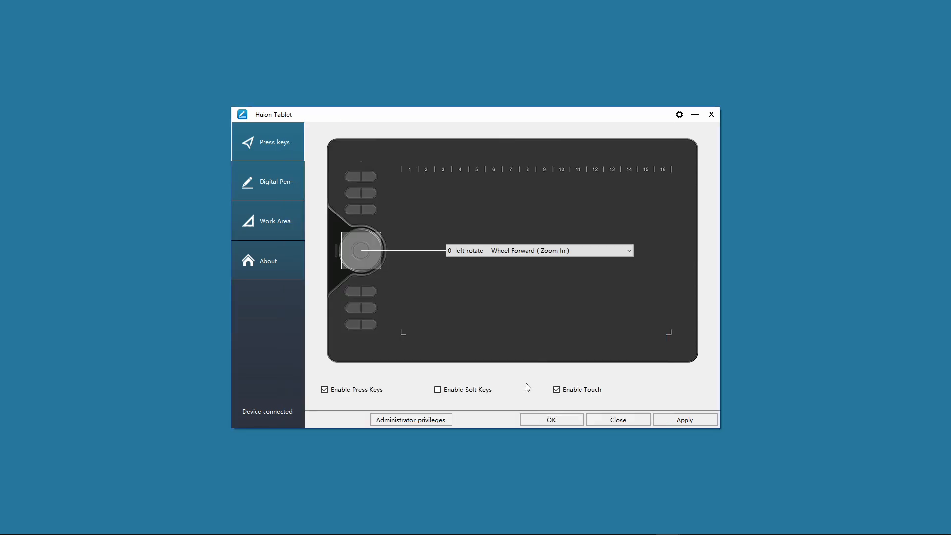
Review the name and mouse function of the touch ring's first right-rotate entry, Zoom Out
left_click(476, 252)
left_click(475, 276)
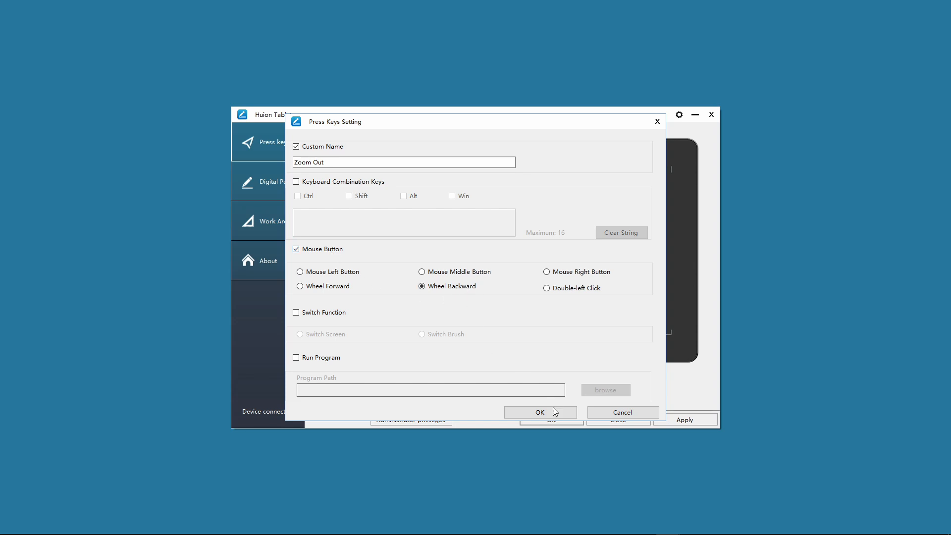
left_click(539, 412)
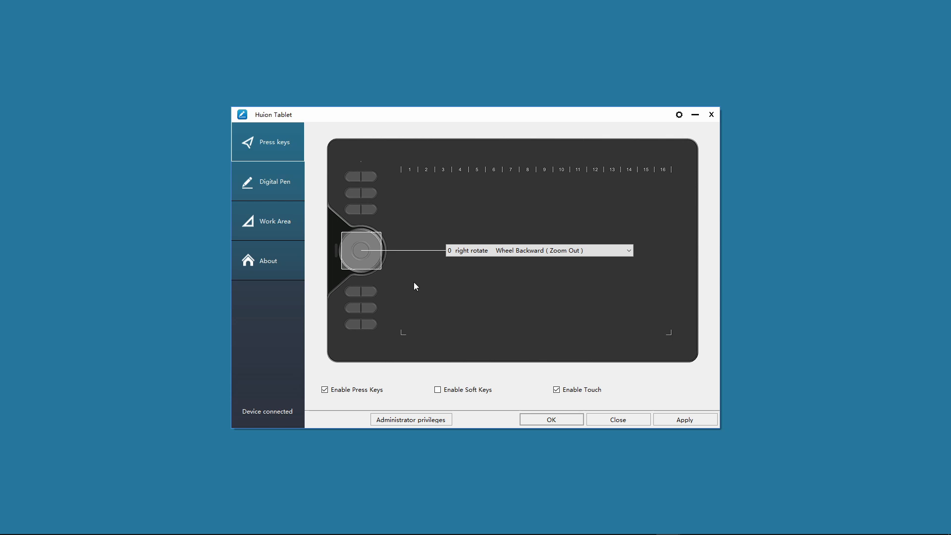
left_click(442, 270)
Review the name and key combination of the Undo and Redo press keys just below the touch ring
left_click(352, 293)
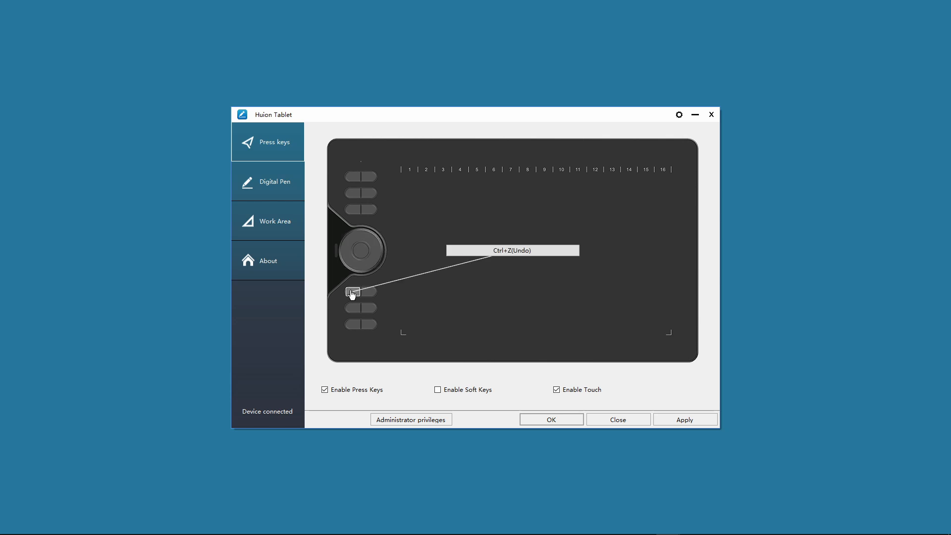
left_click(508, 252)
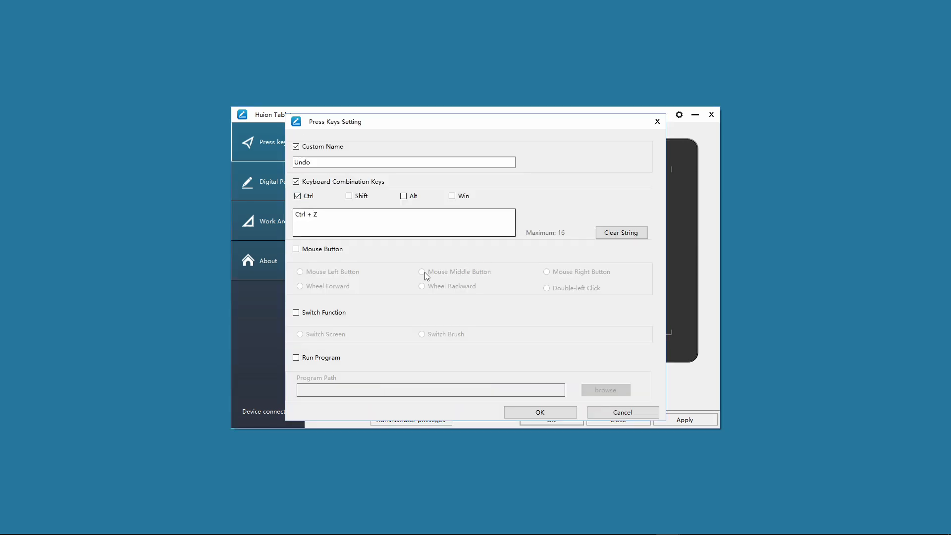
left_click(559, 415)
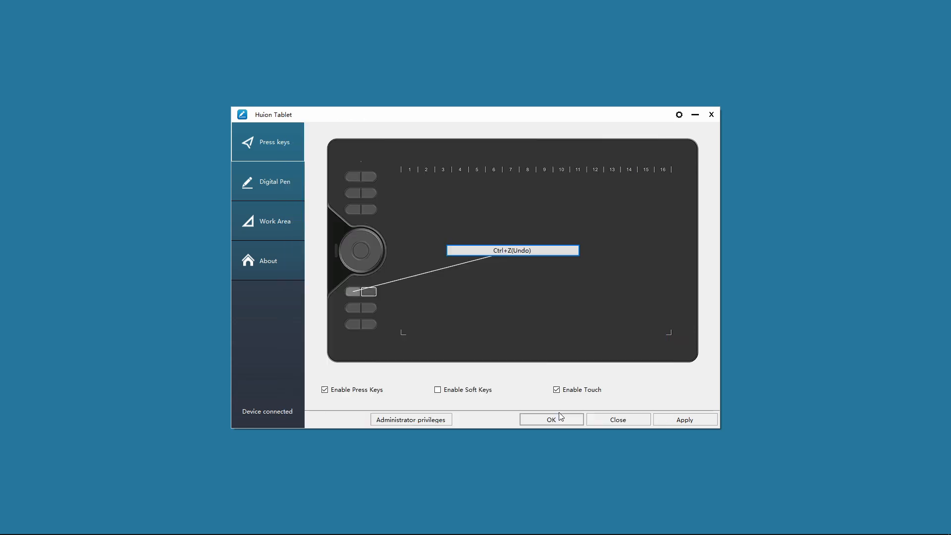
left_click(371, 296)
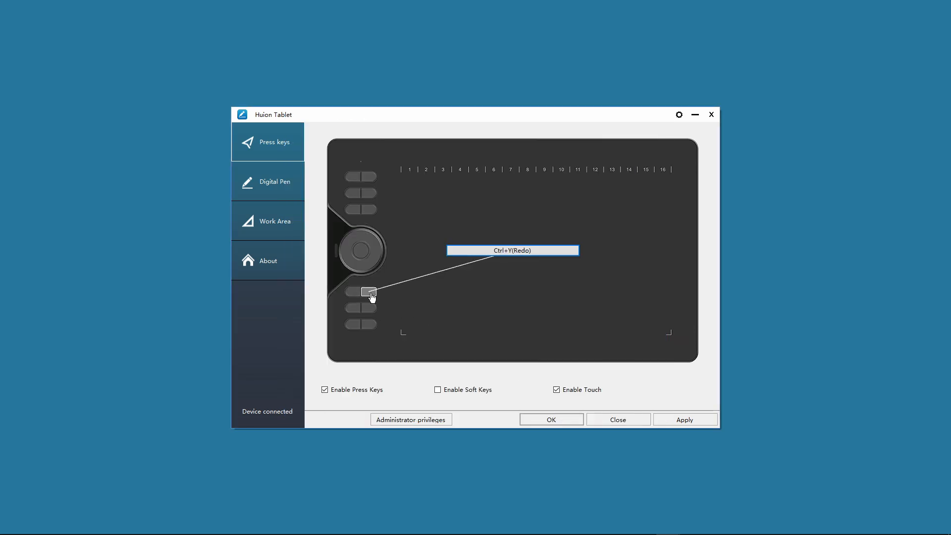
left_click(511, 254)
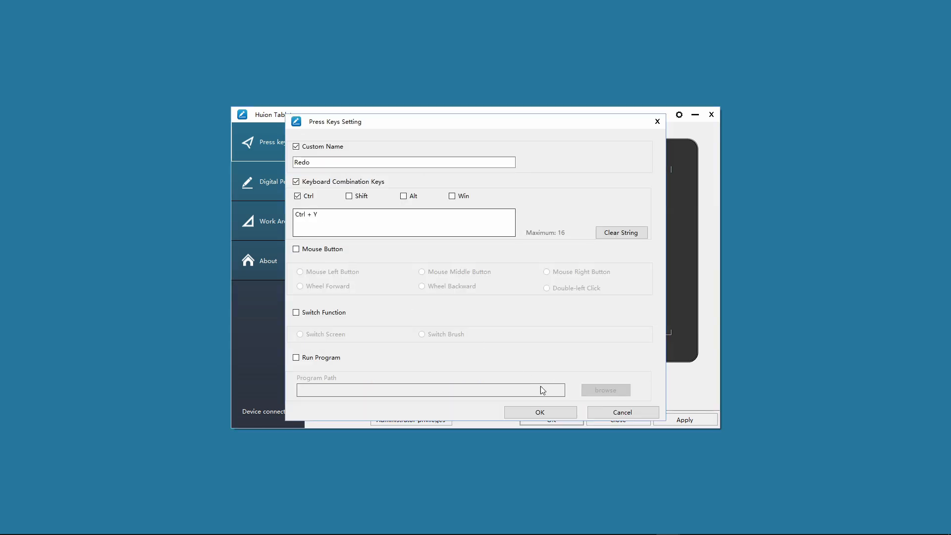
left_click(550, 413)
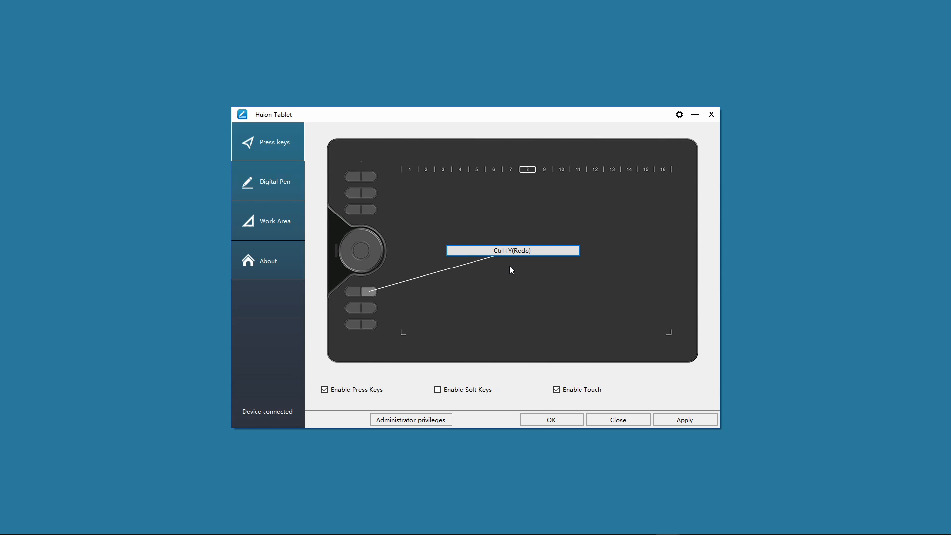
Review the functions assigned to the digital pen's lower and upper buttons, Mouse Right Button and Undo
left_click(277, 183)
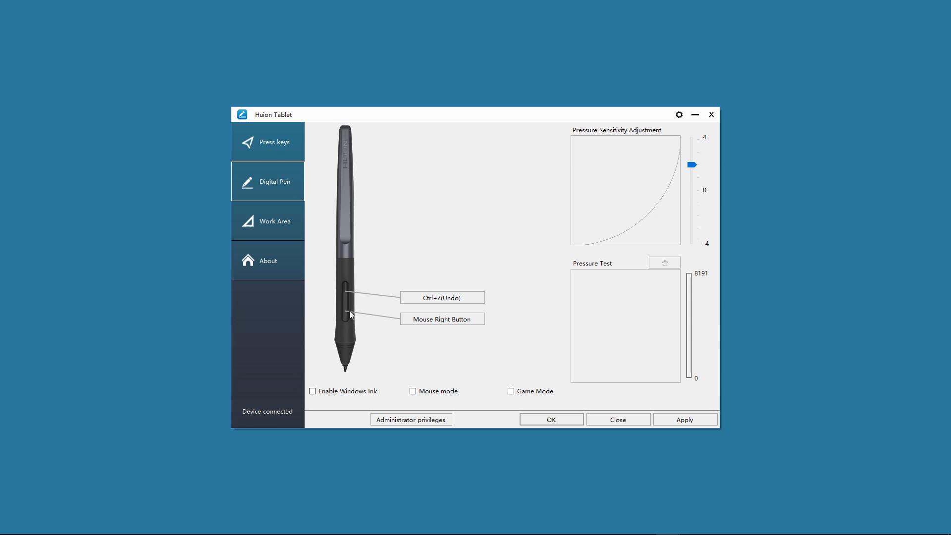
left_click(421, 321)
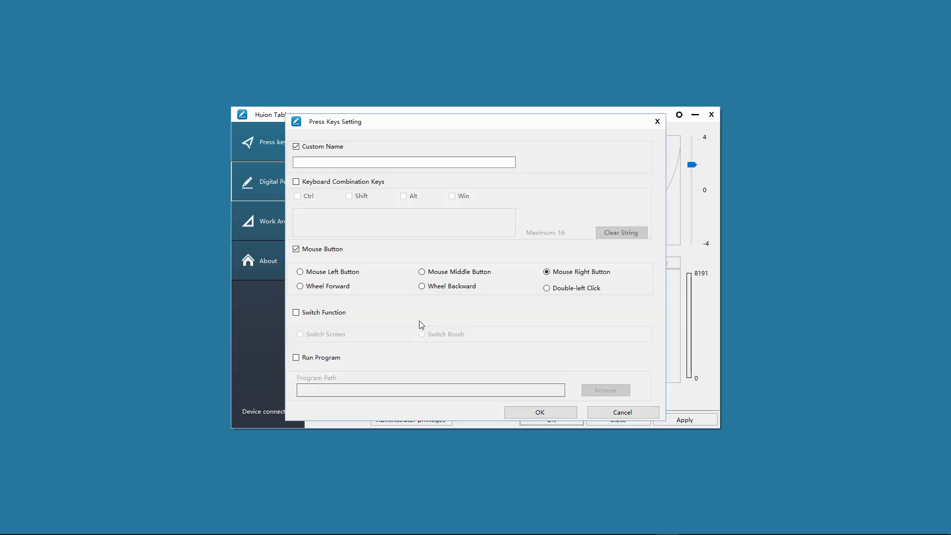
left_click(319, 162)
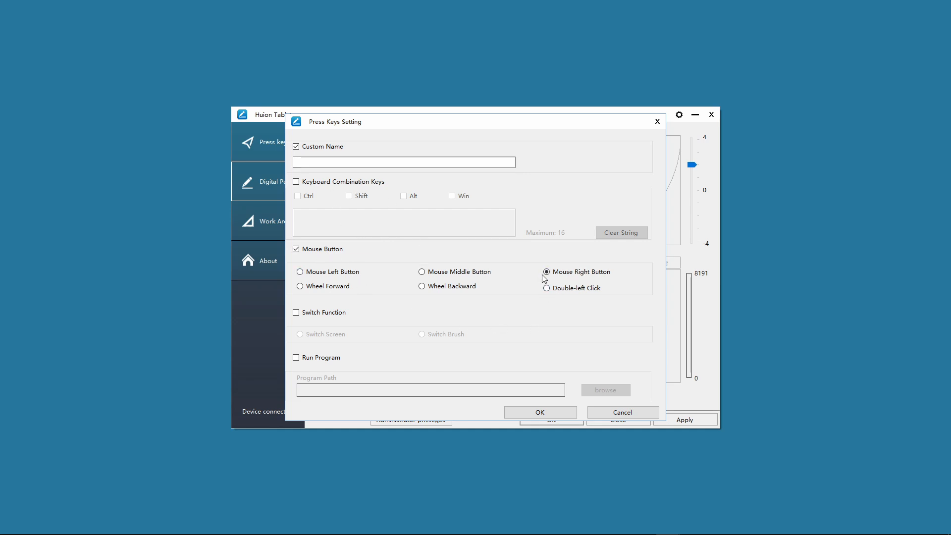
left_click(558, 417)
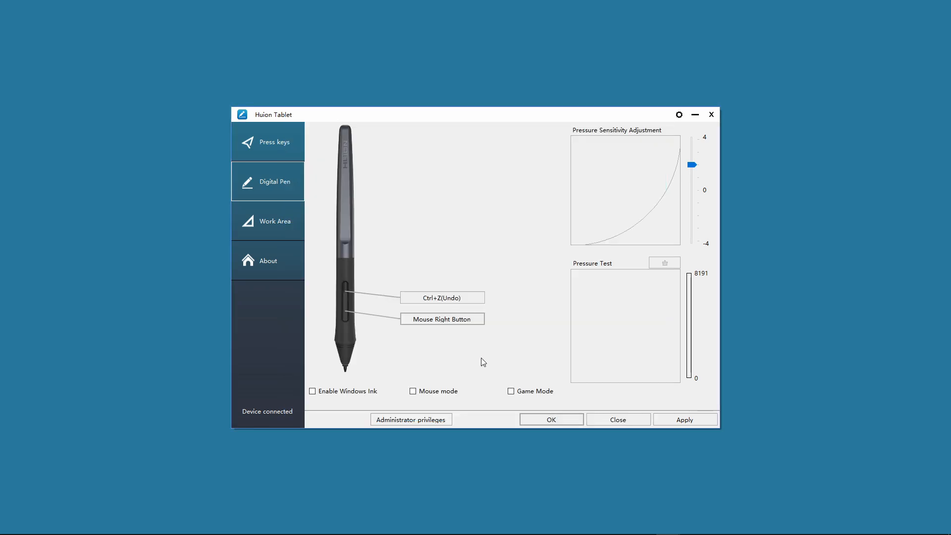
left_click(444, 299)
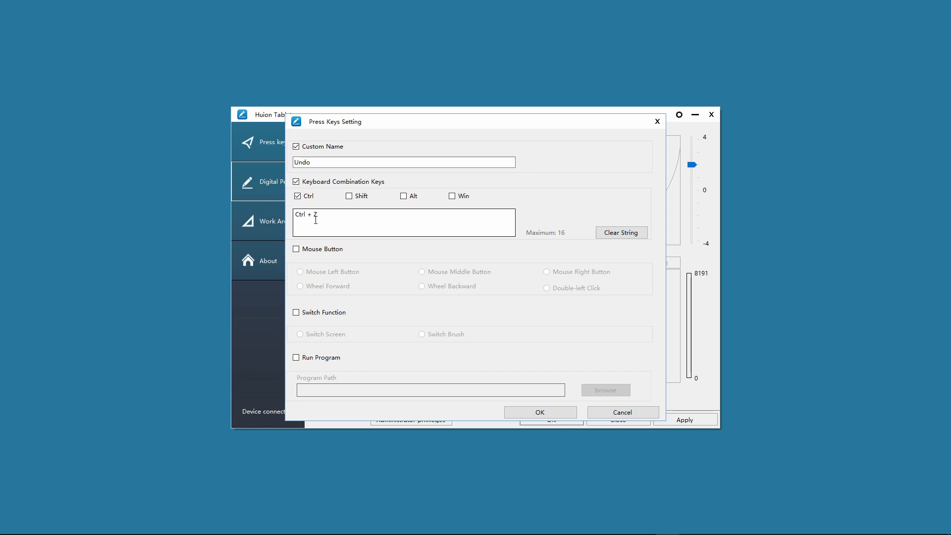
left_click(557, 411)
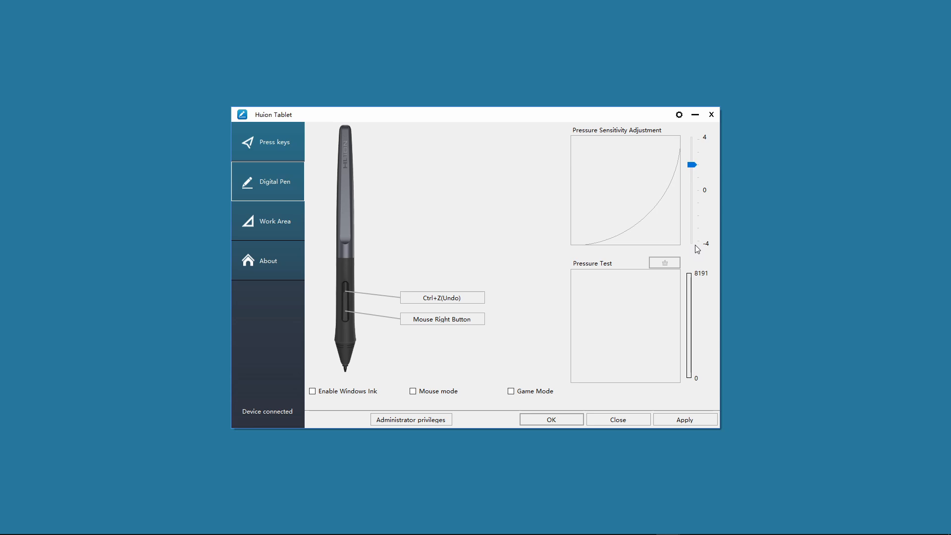
Raise the pen's pressure sensitivity adjustment to 4 and draw test strokes in the pressure test area
left_click_drag(695, 164, 693, 136)
left_click_drag(603, 312, 600, 334)
mouse_move(618, 295)
left_mouse_down()
mouse_move(609, 350)
mouse_move(587, 348)
mouse_move(624, 329)
mouse_move(636, 344)
left_mouse_up()
left_click_drag(659, 290, 656, 323)
mouse_move(584, 303)
left_mouse_down()
mouse_move(580, 336)
mouse_move(596, 365)
mouse_move(617, 363)
left_mouse_up()
mouse_move(611, 321)
left_mouse_down()
mouse_move(628, 359)
mouse_move(641, 353)
left_mouse_up()
mouse_move(645, 306)
left_mouse_down()
mouse_move(657, 344)
mouse_move(664, 336)
left_mouse_up()
Clear the pressure test area, lower the sensitivity adjustment to -4 and draw a new set of test strokes
left_click(665, 263)
left_click_drag(693, 140, 692, 242)
mouse_move(608, 293)
left_mouse_down()
mouse_move(602, 333)
mouse_move(620, 338)
left_mouse_up()
mouse_move(639, 294)
left_mouse_down()
mouse_move(642, 329)
mouse_move(659, 331)
left_mouse_up()
left_click_drag(590, 289, 587, 332)
left_click_drag(613, 329, 612, 363)
left_click_drag(654, 332, 620, 361)
left_click_drag(622, 293, 610, 324)
left_click_drag(629, 281, 611, 308)
left_click_drag(596, 291, 595, 316)
left_click_drag(592, 362, 612, 328)
mouse_move(626, 353)
left_mouse_down()
mouse_move(642, 308)
mouse_move(628, 326)
left_mouse_up()
mouse_move(641, 287)
left_mouse_down()
mouse_move(627, 310)
mouse_move(577, 285)
mouse_move(610, 290)
left_mouse_up()
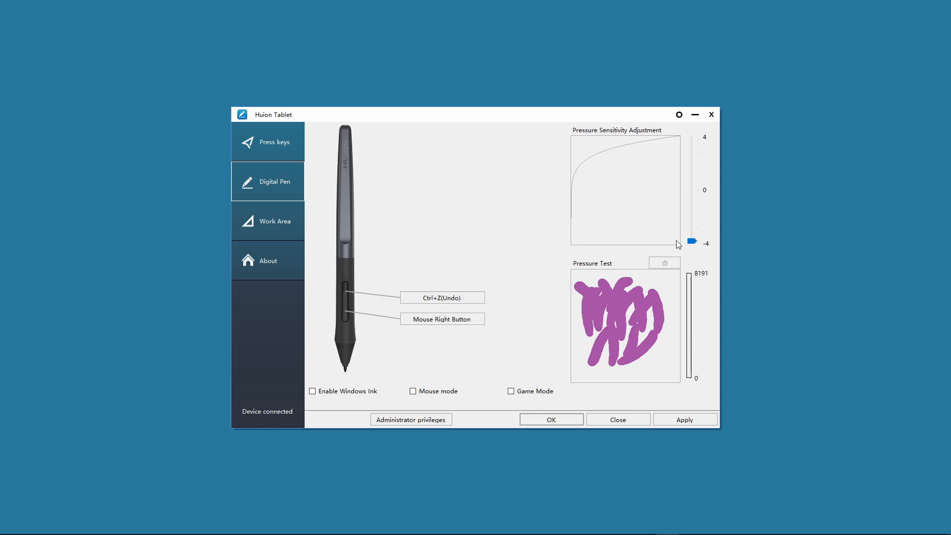
Set the pen's pressure sensitivity adjustment to about 2, clear the test area and draw fresh test strokes
left_click_drag(692, 241, 691, 165)
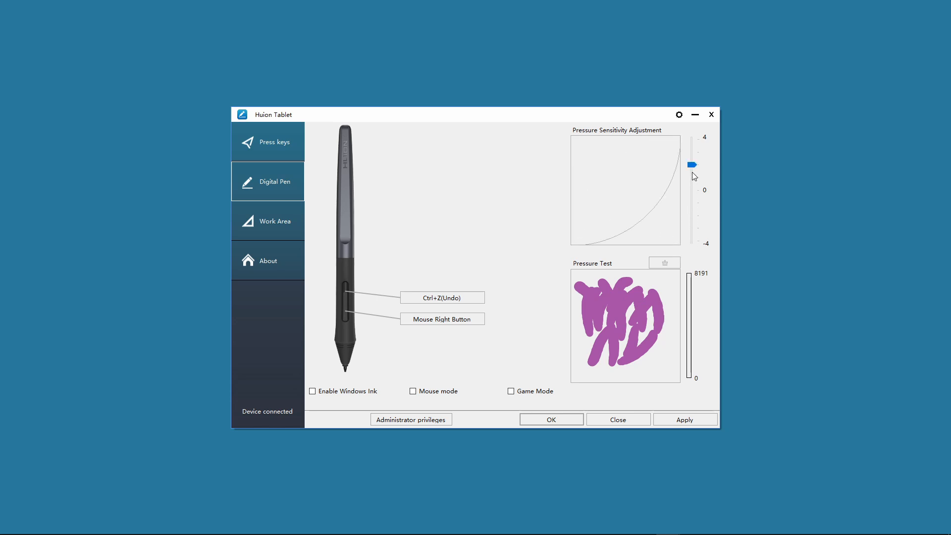
left_click(665, 263)
left_click_drag(603, 296, 622, 338)
mouse_move(636, 304)
left_mouse_down()
mouse_move(631, 348)
mouse_move(643, 327)
left_mouse_up()
mouse_move(609, 286)
left_mouse_down()
mouse_move(605, 333)
mouse_move(594, 345)
mouse_move(606, 351)
mouse_move(623, 337)
left_mouse_up()
left_click_drag(650, 287, 644, 356)
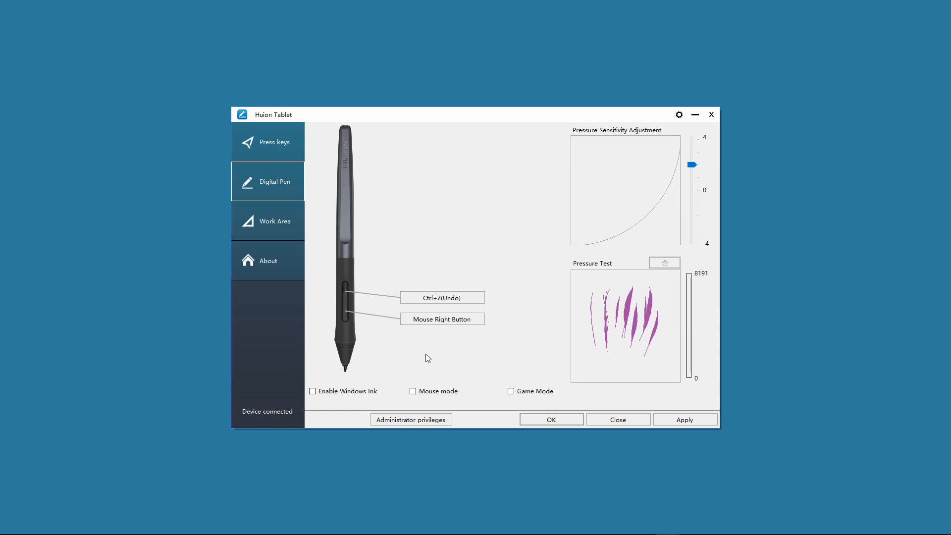
left_click(349, 394)
left_click(348, 395)
Set the tablet's work area to the full area, and fit it to the screen ratio
left_click(266, 224)
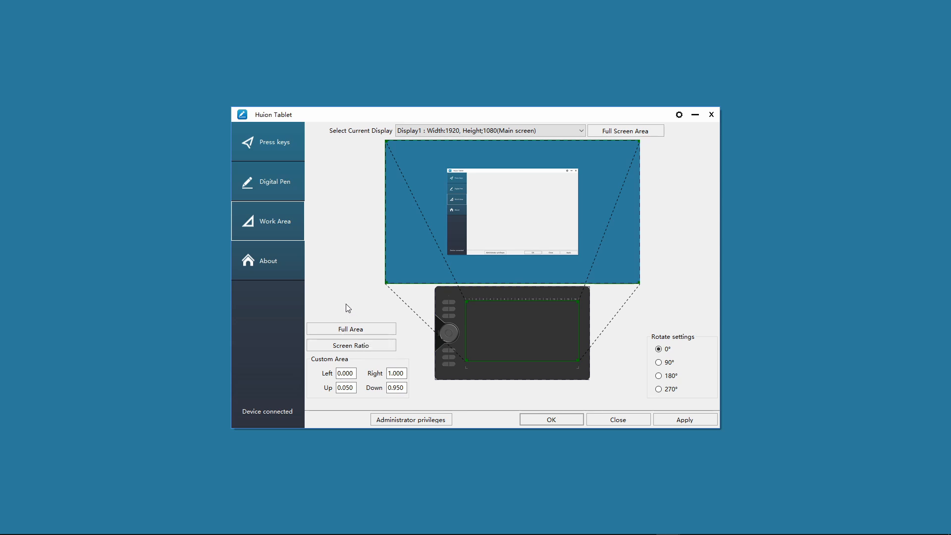
left_click(352, 329)
left_click(355, 347)
Try a smaller custom work area on the tablet, restore the screen ratio and inspect the custom area values
left_click_drag(467, 361, 484, 325)
left_click_drag(544, 350, 496, 325)
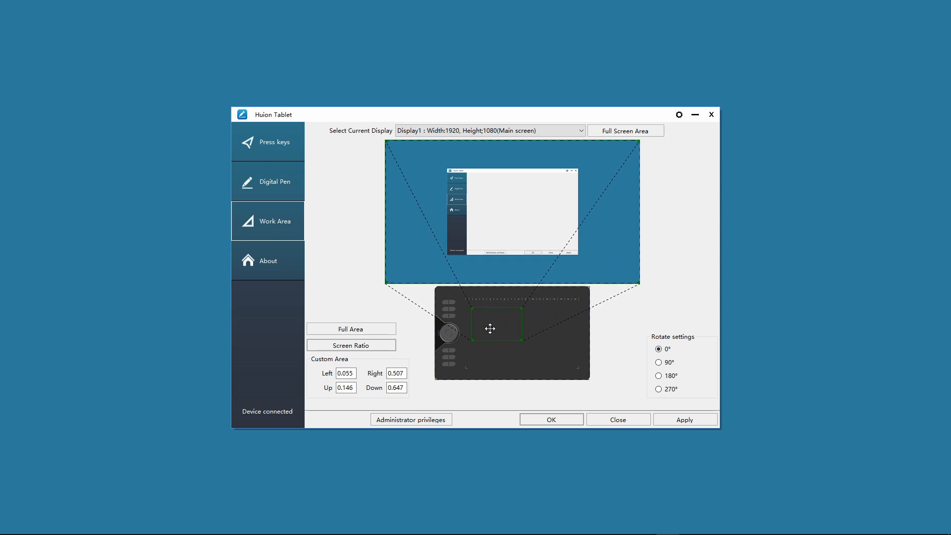
left_click(371, 351)
double_click(395, 373)
double_click(344, 373)
double_click(348, 388)
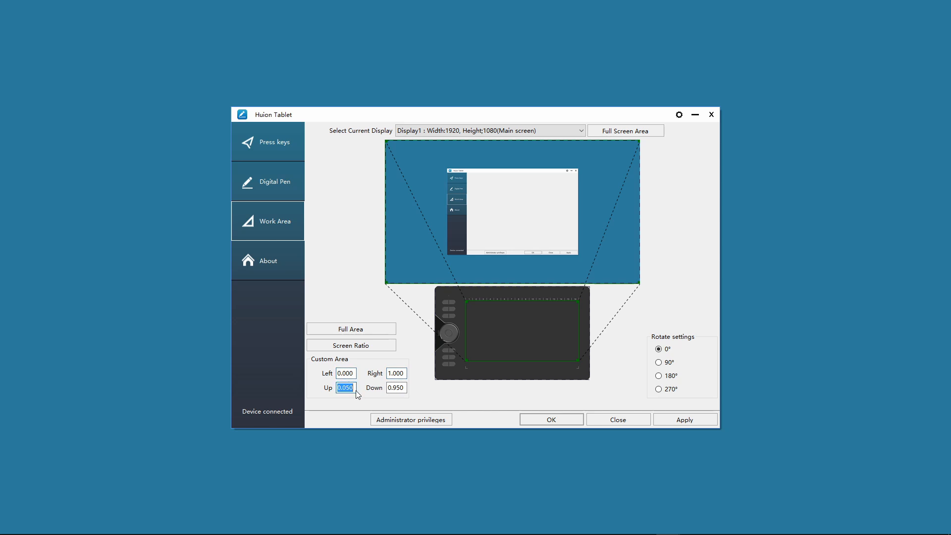
double_click(397, 387)
Try rotating the tablet's work area to 90°, 180° and 270°, and return it to 0°
left_click(658, 362)
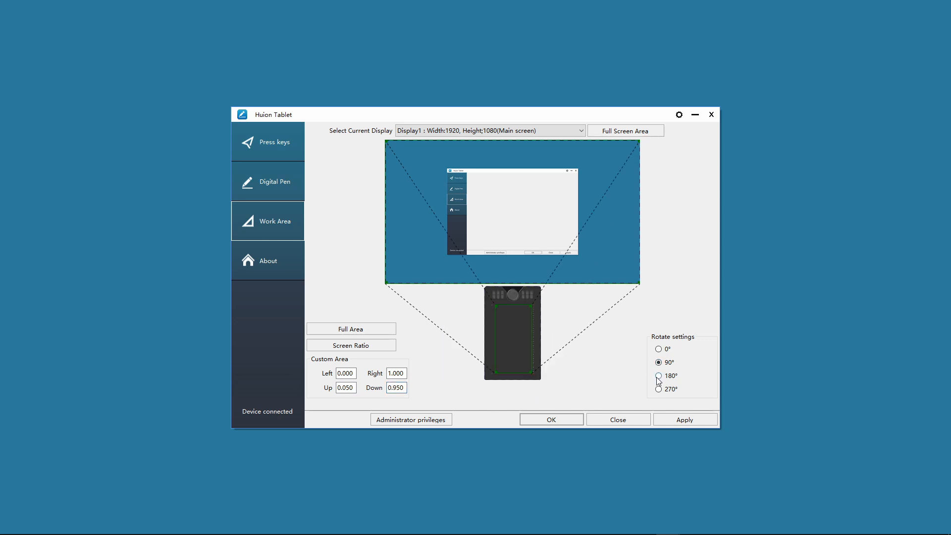
left_click(658, 377)
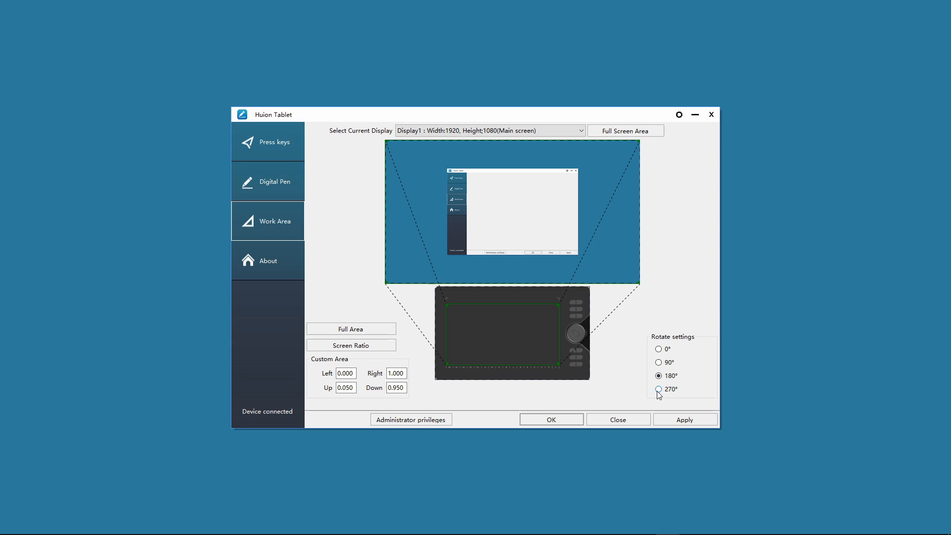
left_click(658, 389)
left_click(658, 349)
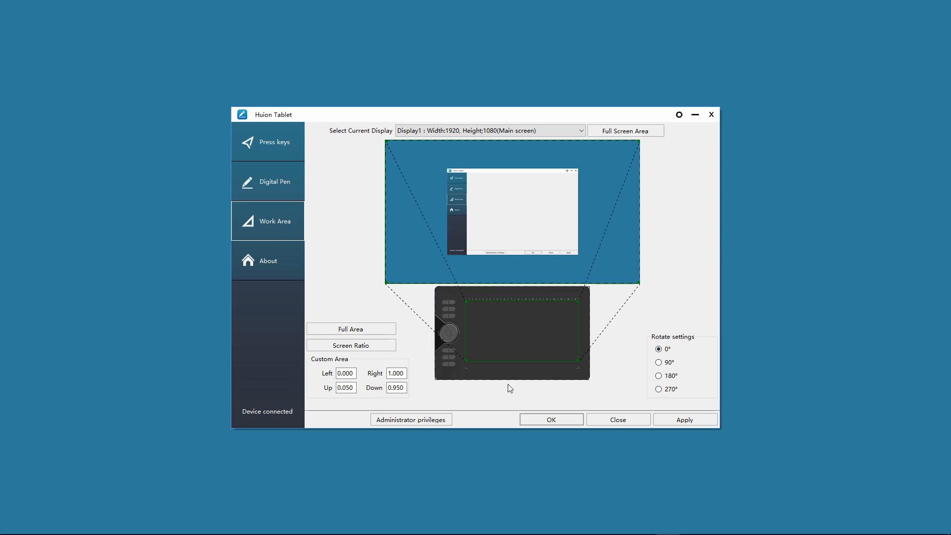
Reapply the screen ratio to the work area and open the driver's About information
left_click(369, 349)
left_click(267, 263)
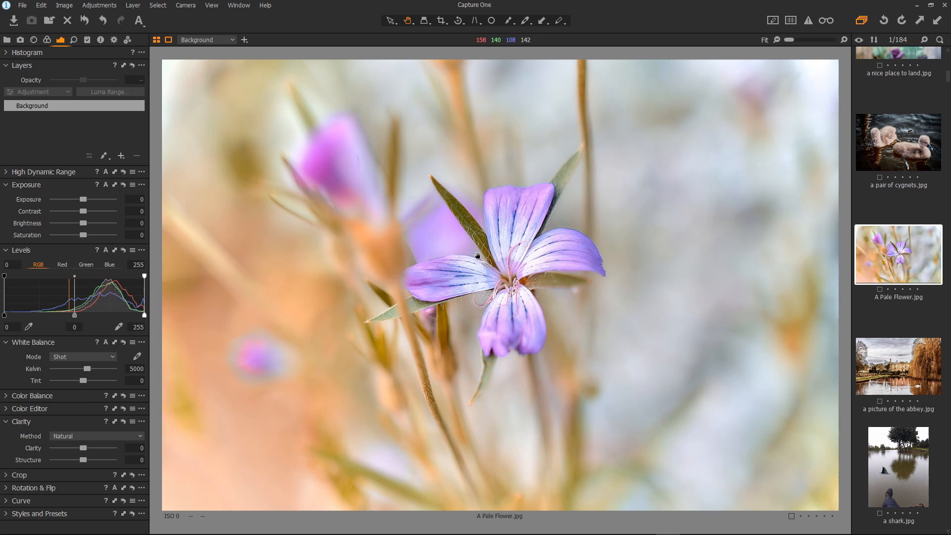
In Capture One, collapse and re-expand the Levels and White Balance tools
mouse_move(84, 199)
left_mouse_down()
mouse_move(72, 203)
mouse_move(84, 199)
left_mouse_up()
left_click(7, 254)
left_click(7, 254)
left_click(6, 343)
left_click(6, 343)
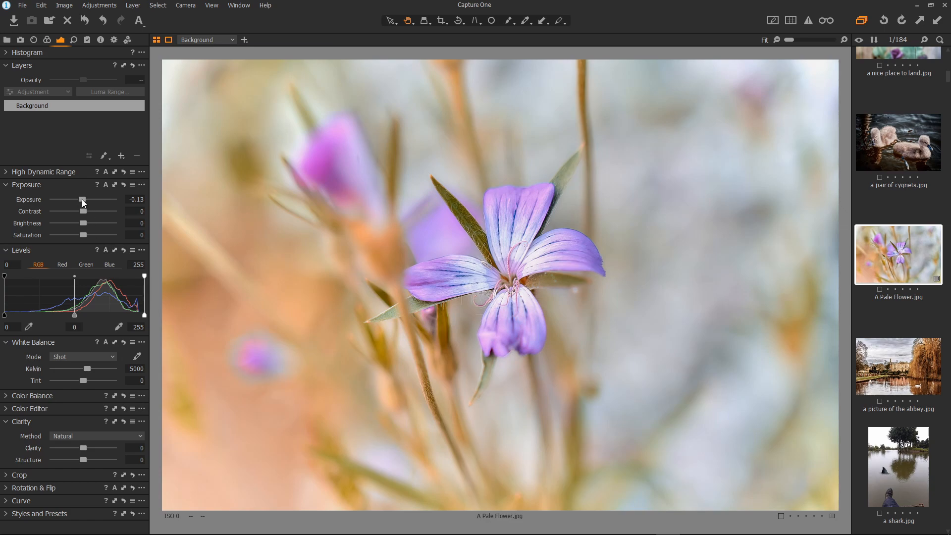
Vary the Exposure of A Pale Flower.jpg up and down, ending at 0.2
left_click_drag(81, 199, 85, 200)
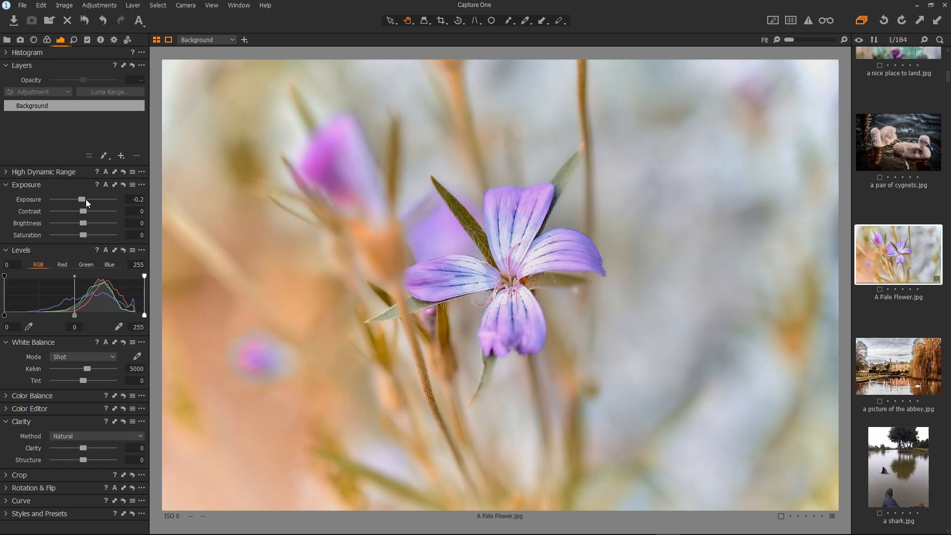
scroll(86, 198, "up", 7)
scroll(90, 197, "down", 10)
scroll(91, 198, "up", 6)
scroll(90, 198, "down", 5)
scroll(91, 198, "up", 5)
scroll(91, 198, "down", 7)
scroll(91, 198, "up", 8)
scroll(93, 198, "down", 4)
scroll(93, 197, "up", 4)
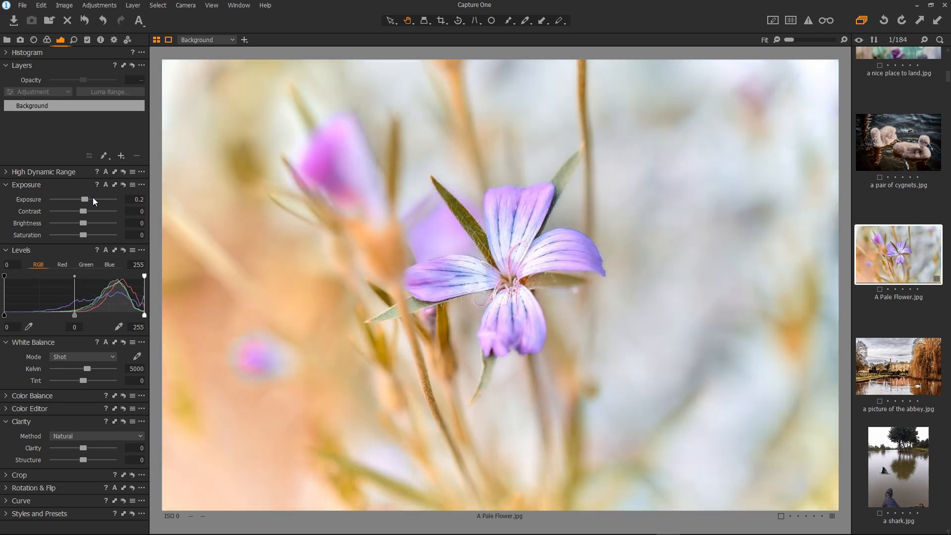
Lower the Exposure of A Pale Flower.jpg to -0.4
scroll(93, 197, "down", 2)
scroll(93, 197, "down", 1)
scroll(93, 197, "down", 2)
scroll(137, 198, "down", 1)
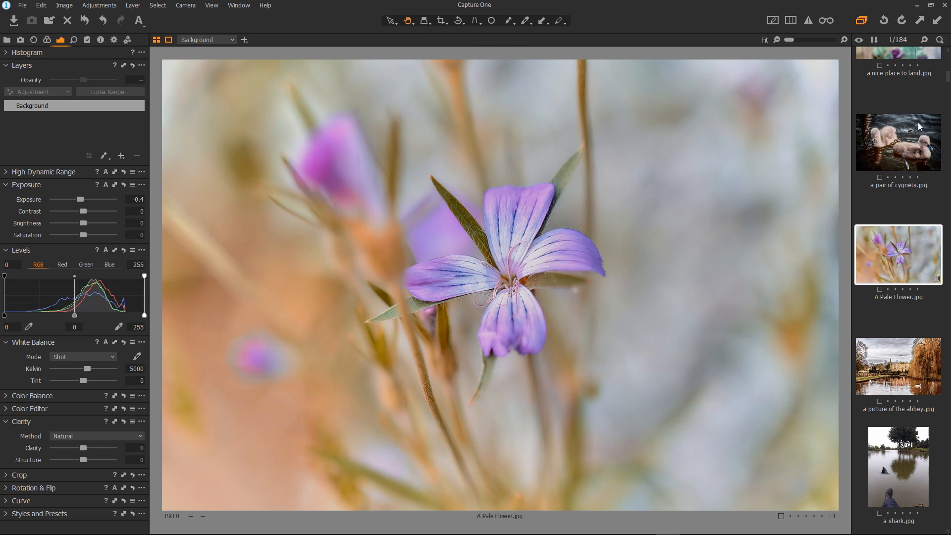
Try the Crop tool at a corner of A Pale Flower.jpg and return to the Pan tool
left_click_drag(947, 82, 949, 114)
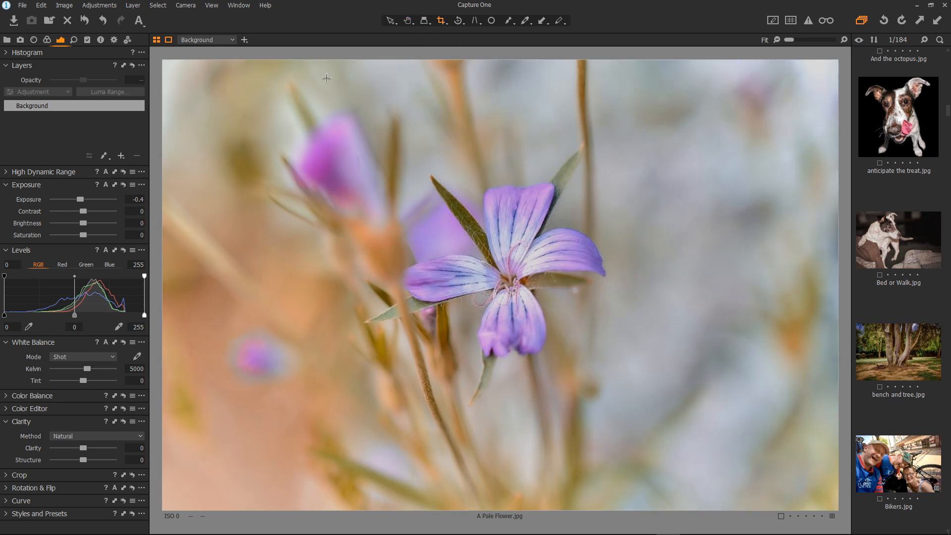
mouse_move(161, 61)
left_mouse_down()
mouse_move(184, 75)
mouse_move(163, 60)
left_mouse_up()
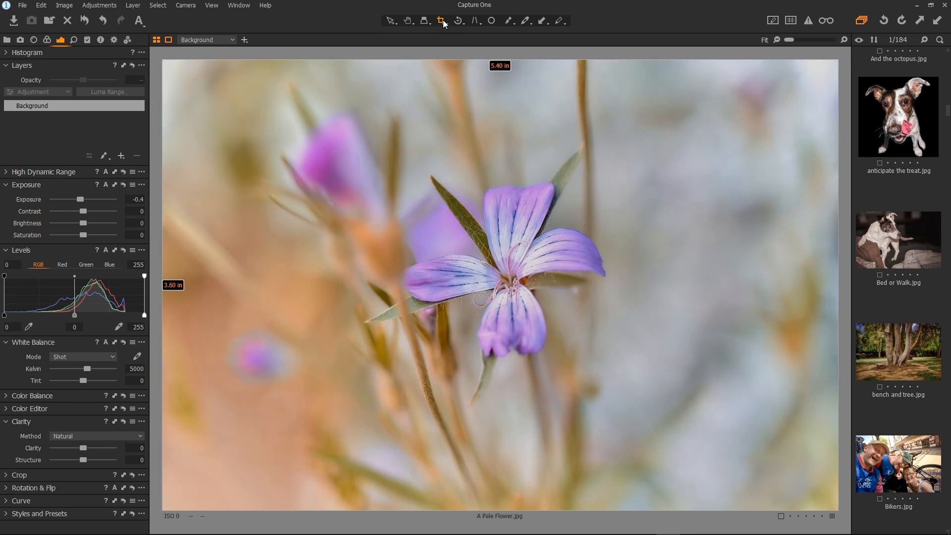
left_click(409, 21)
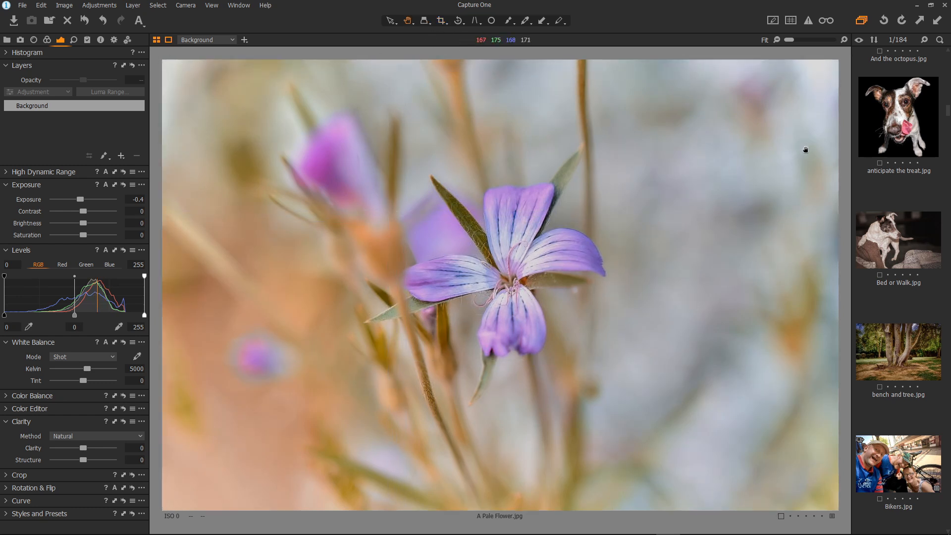
Open anticipate the treat.jpg and examine the dog's muzzle at close-up and full-image magnification
right_click(884, 135)
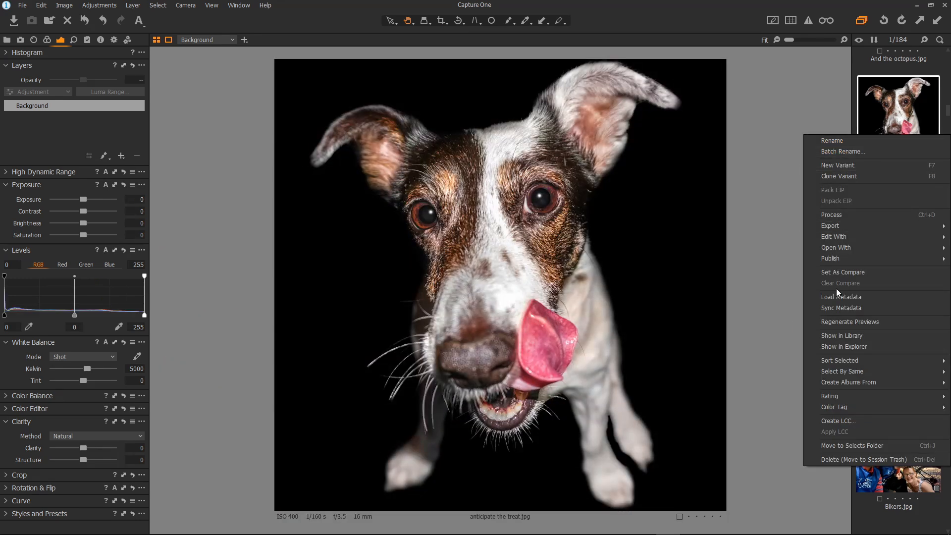
left_click(818, 113)
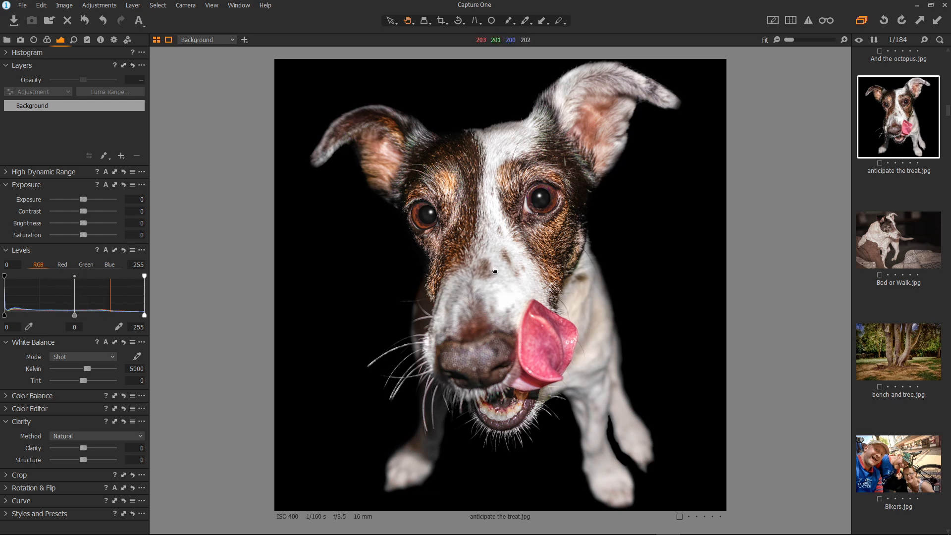
scroll(494, 271, "up", 5)
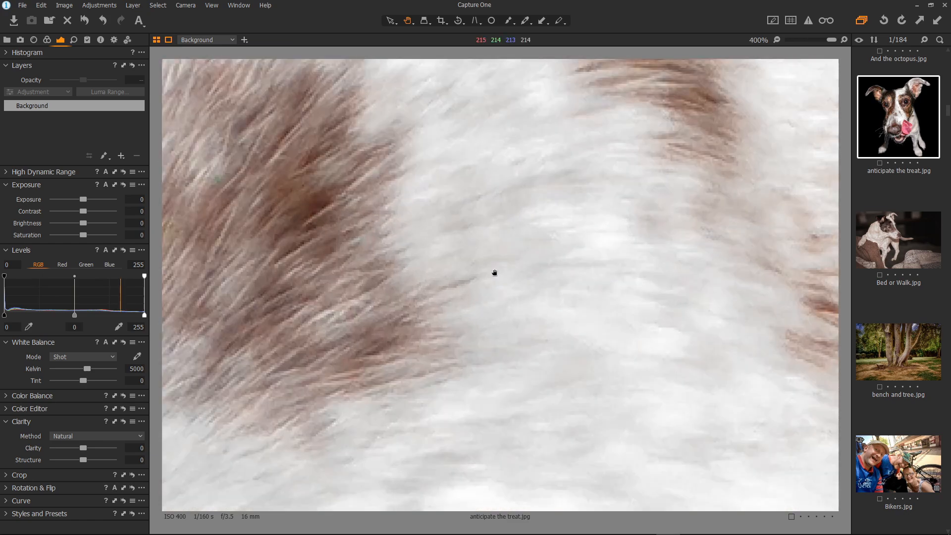
scroll(494, 271, "down", 5)
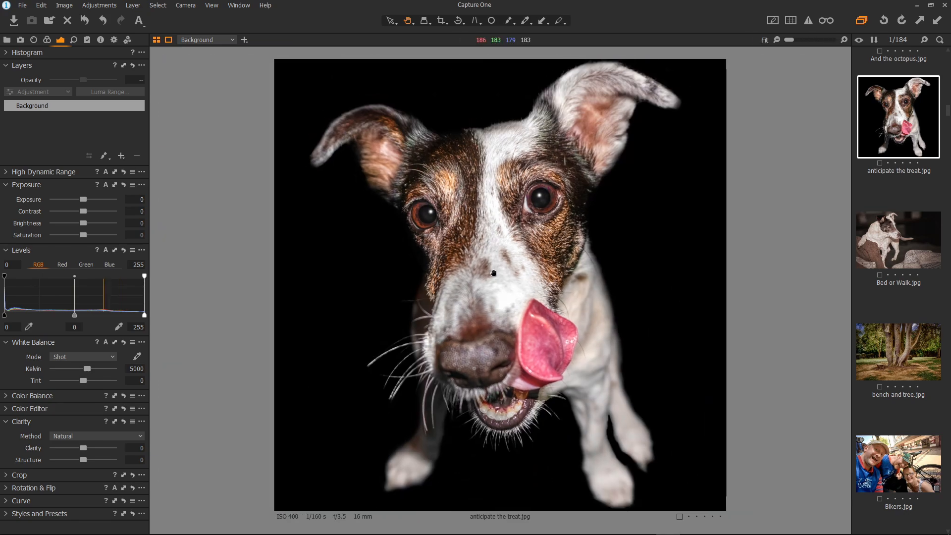
scroll(493, 272, "up", 5)
scroll(494, 272, "down", 5)
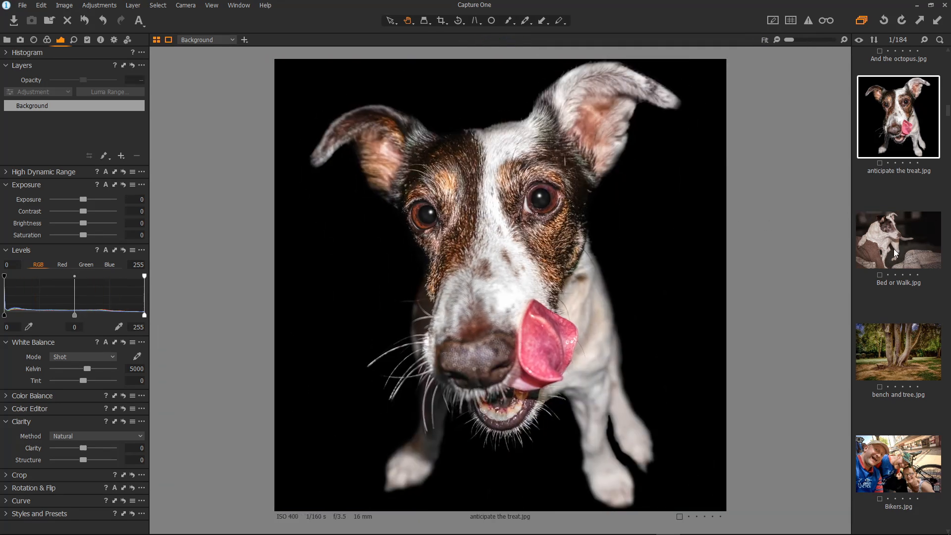
scroll(895, 245, "down", 5)
scroll(896, 246, "up", 5)
scroll(895, 246, "down", 5)
scroll(895, 245, "up", 6)
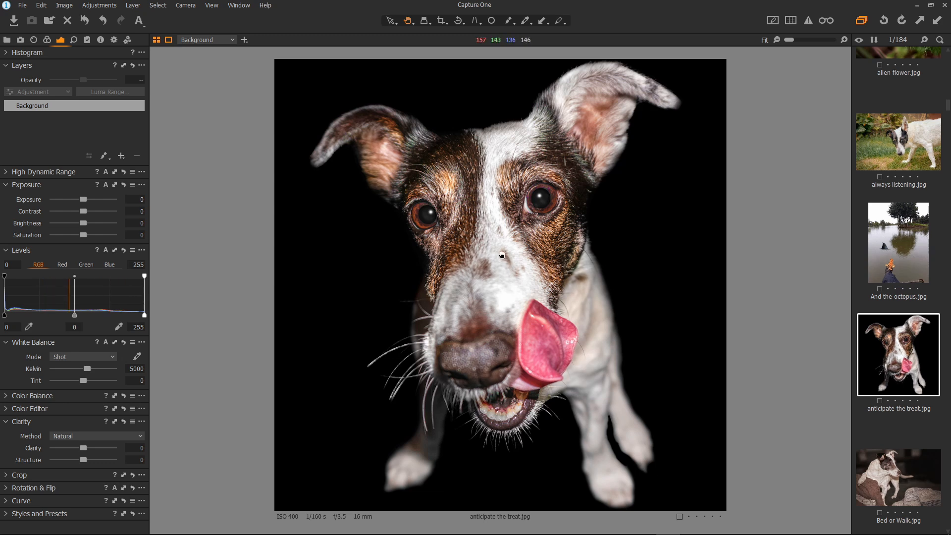
Add an adjustment layer to anticipate the treat.jpg, choose the mask brush and raise the layer's Exposure to 2.03
scroll(502, 256, "up", 5)
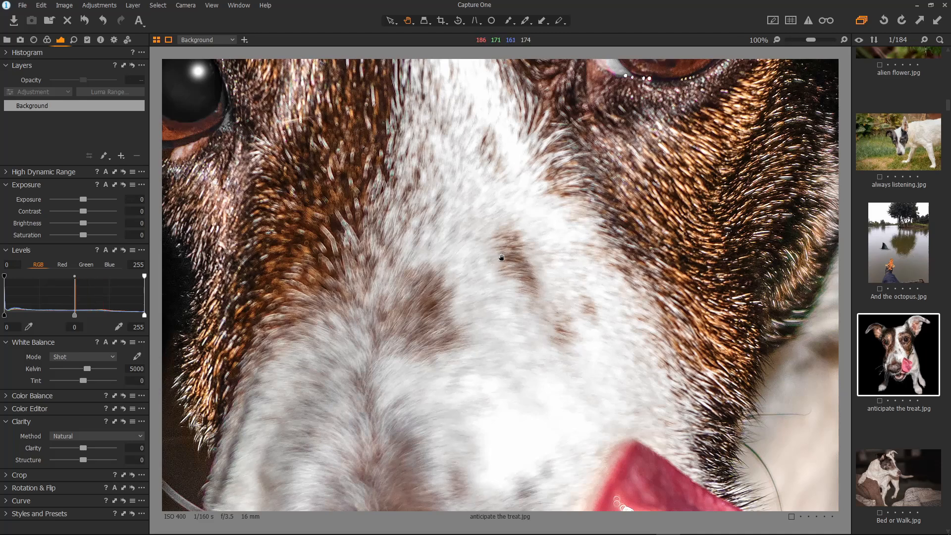
left_click_drag(468, 308, 472, 277)
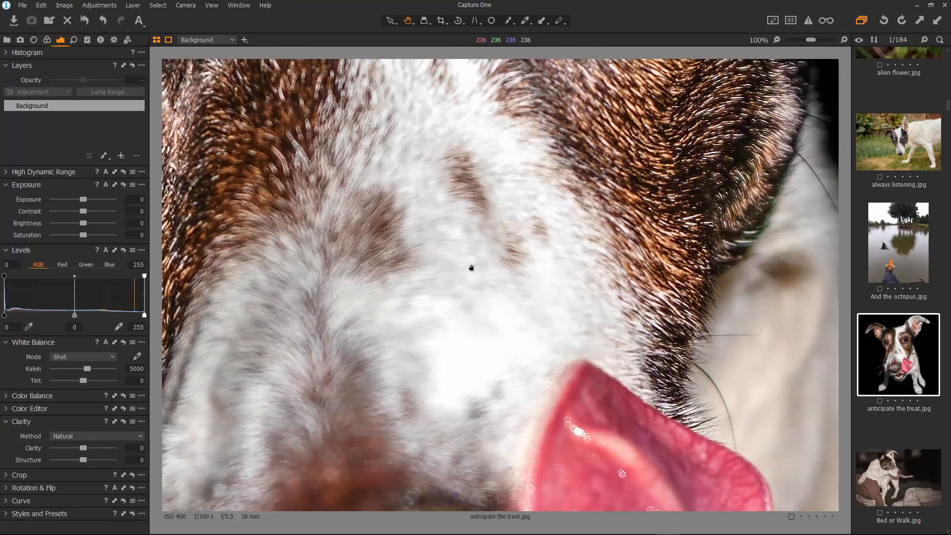
left_click(121, 155)
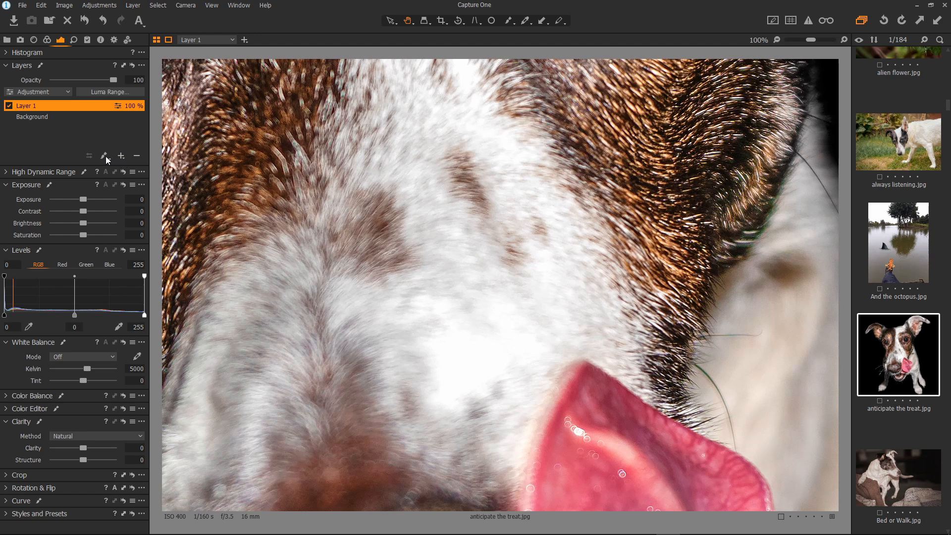
left_click(104, 157)
left_click_drag(83, 199, 98, 195)
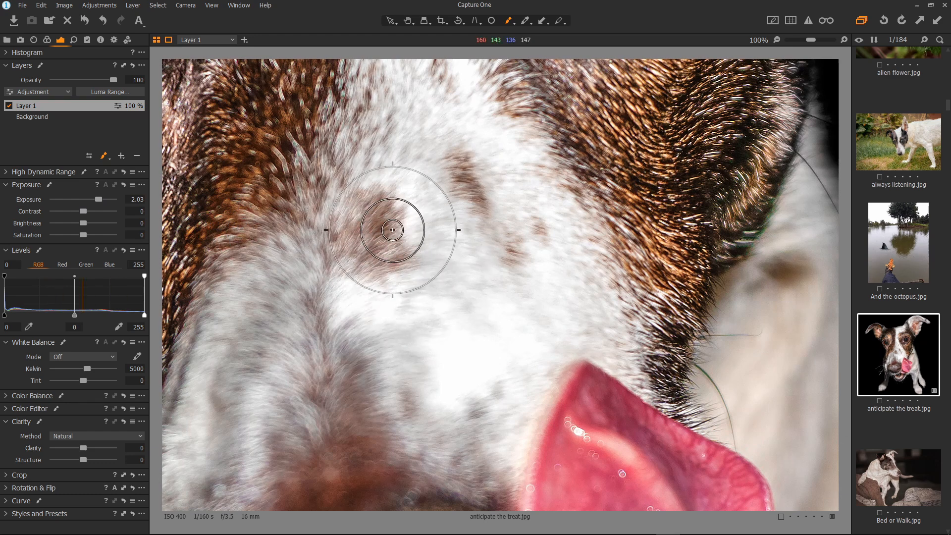
Set the mask brush's opacity to 100 and paint the Layer 1 brightening over the bridge of the dog's muzzle
right_click(525, 278)
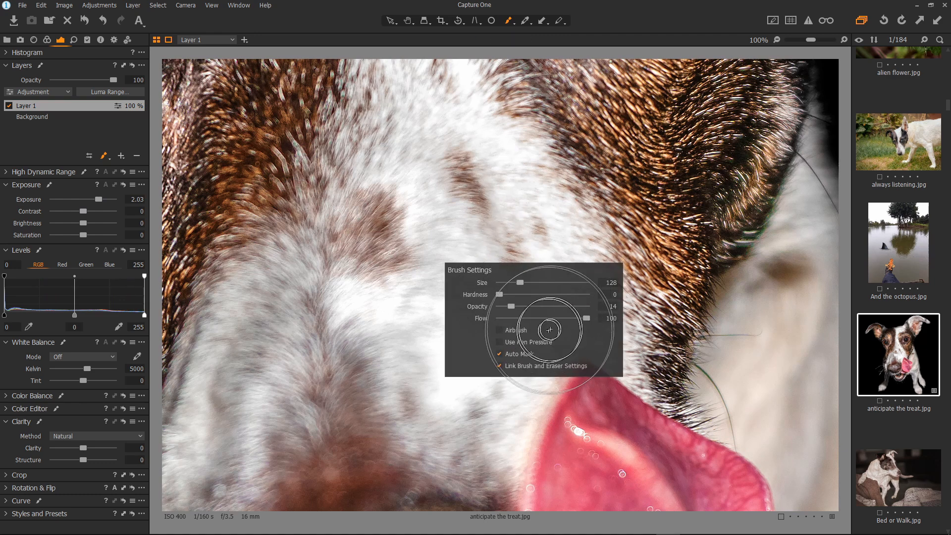
left_click_drag(512, 306, 595, 303)
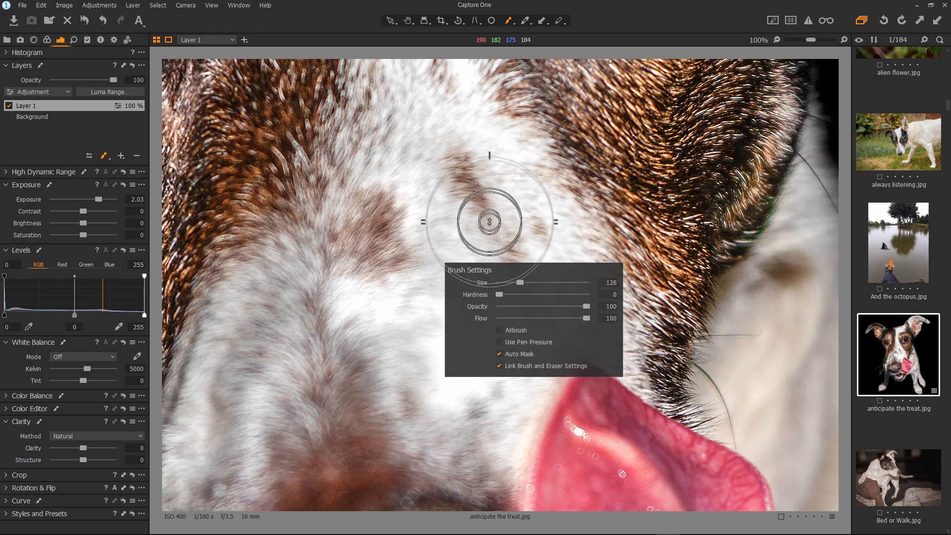
mouse_move(344, 275)
left_mouse_down()
mouse_move(323, 299)
mouse_move(371, 247)
mouse_move(329, 296)
mouse_move(423, 223)
mouse_move(398, 336)
mouse_move(474, 255)
mouse_move(439, 321)
mouse_move(487, 278)
mouse_move(459, 305)
left_mouse_up()
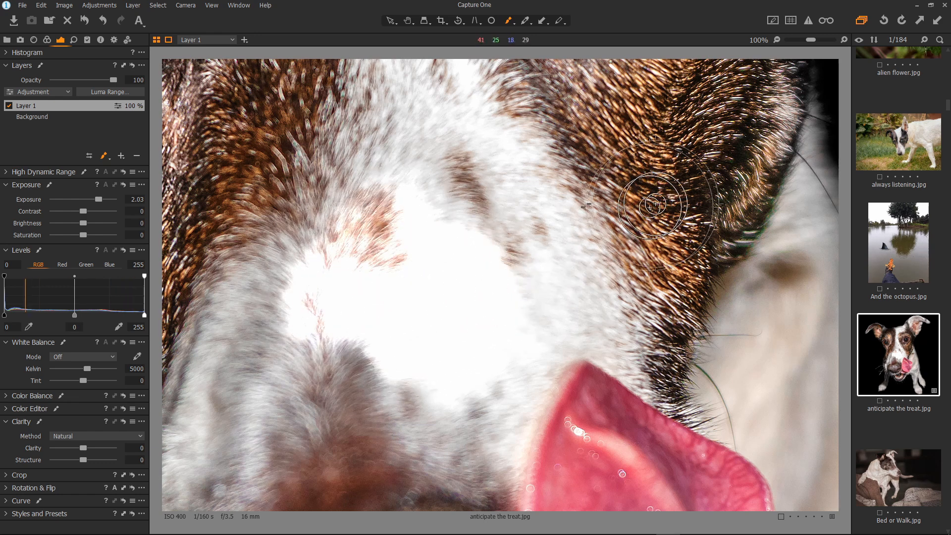
Paint the Layer 1 brightening over the inside of the dog's folded ear
key("space")
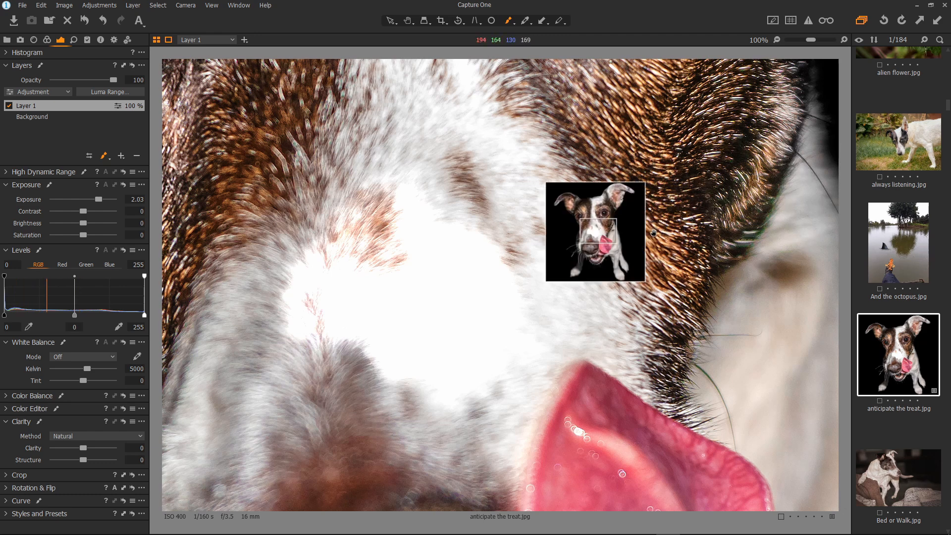
left_click_drag(728, 229, 367, 290)
mouse_move(677, 236)
left_mouse_down()
mouse_move(480, 273)
mouse_move(748, 244)
left_mouse_up()
left_click_drag(341, 311, 519, 253)
scroll(519, 253, "down", 3)
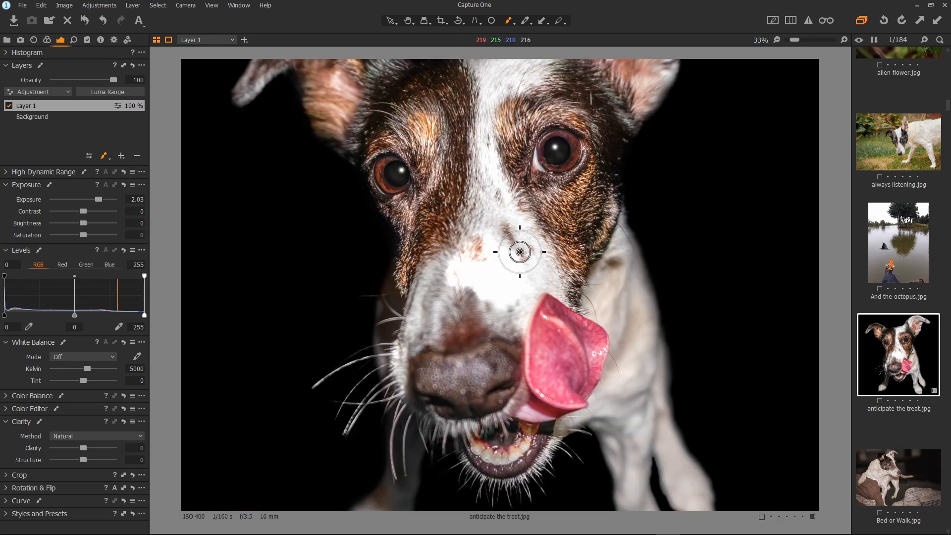
scroll(521, 250, "up", 1)
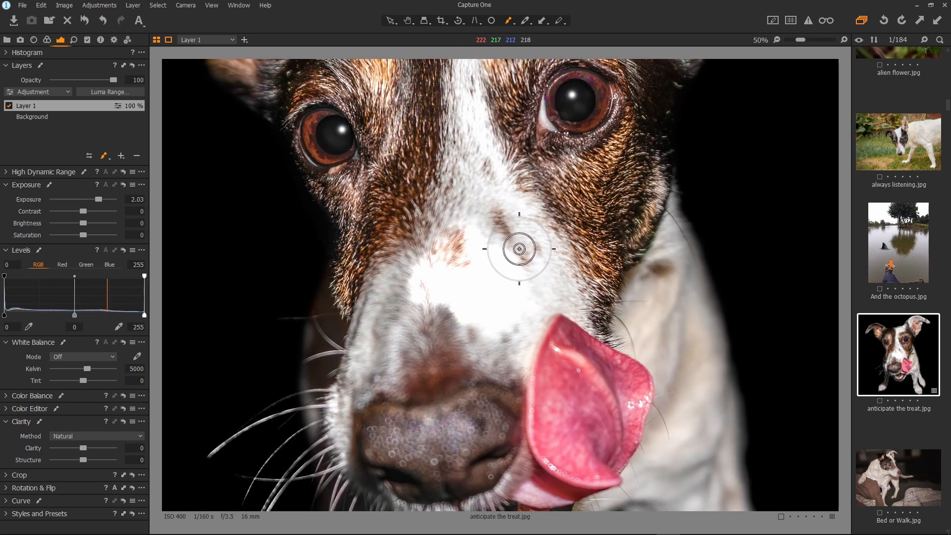
right_click(511, 249)
left_click_drag(358, 164, 498, 342)
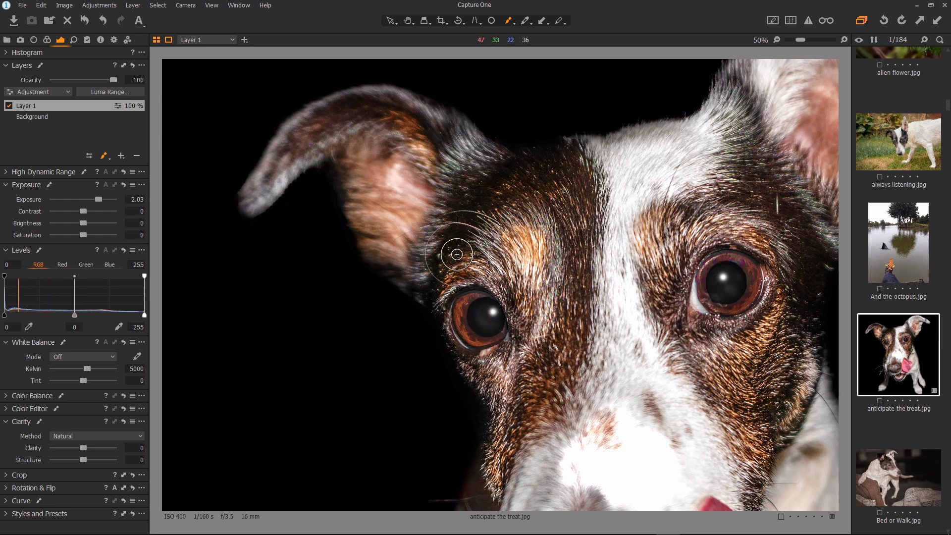
mouse_move(404, 232)
left_mouse_down()
mouse_move(456, 191)
mouse_move(414, 158)
mouse_move(386, 193)
mouse_move(373, 161)
mouse_move(410, 132)
mouse_move(387, 144)
mouse_move(380, 133)
mouse_move(406, 135)
mouse_move(401, 155)
mouse_move(381, 139)
left_mouse_up()
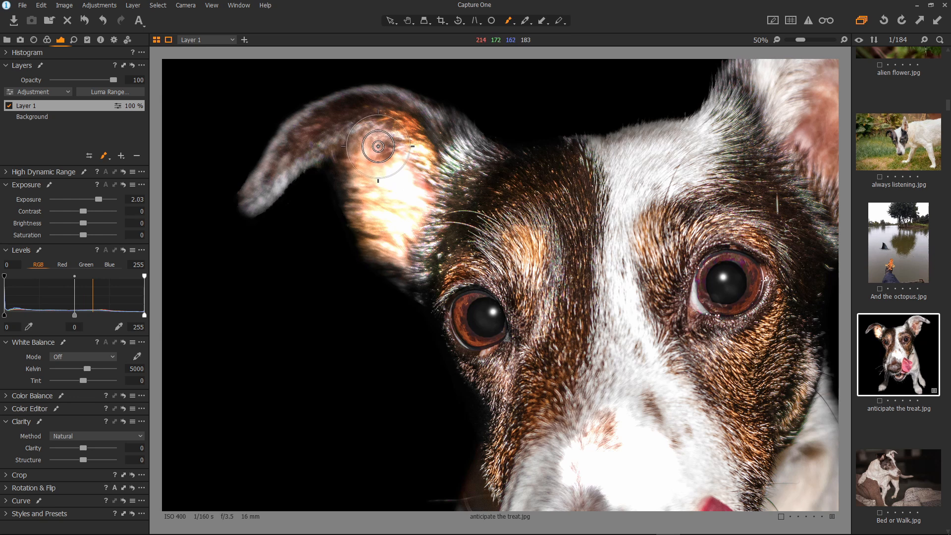
Shrink the mask brush and paint the brightening along the tip and outer flap of the folded ear
key("bracketleft")
key("bracketleft")
key("bracketleft")
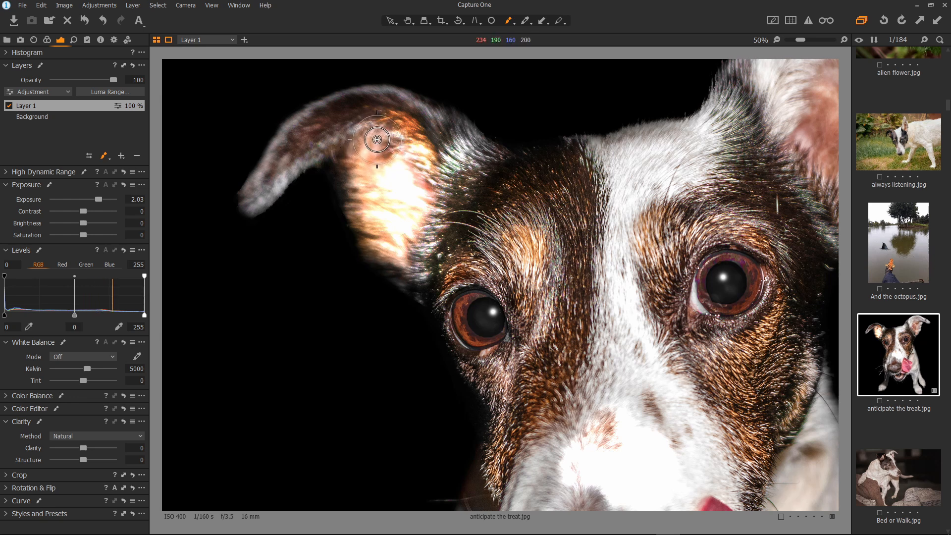
mouse_move(395, 122)
left_mouse_down()
mouse_move(426, 122)
mouse_move(355, 112)
mouse_move(308, 131)
mouse_move(260, 191)
mouse_move(342, 122)
mouse_move(362, 124)
mouse_move(356, 179)
mouse_move(374, 143)
left_mouse_up()
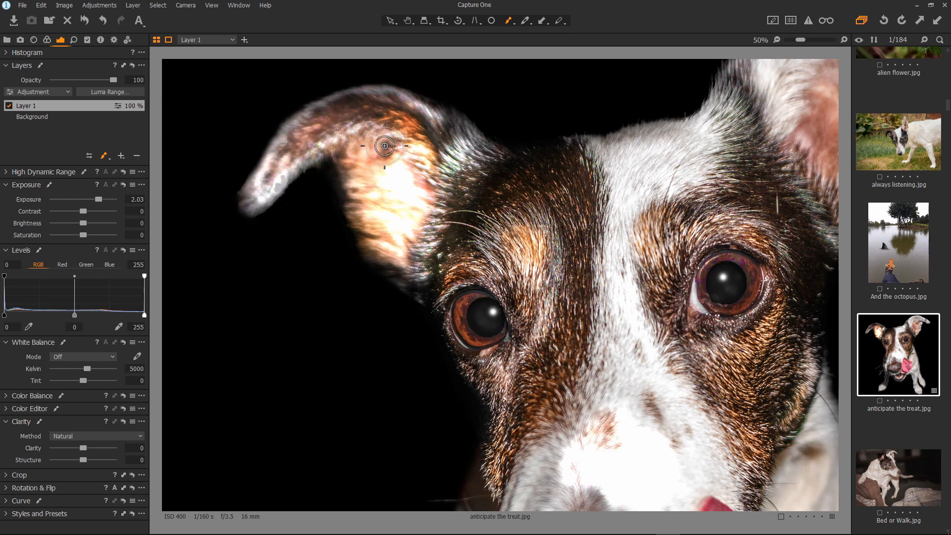
Paint the brightening over the dog's forehead and brows with a larger brush, and over the eye below the folded ear with a smaller one
key("bracketright")
key("bracketright")
key("bracketright")
key("bracketright")
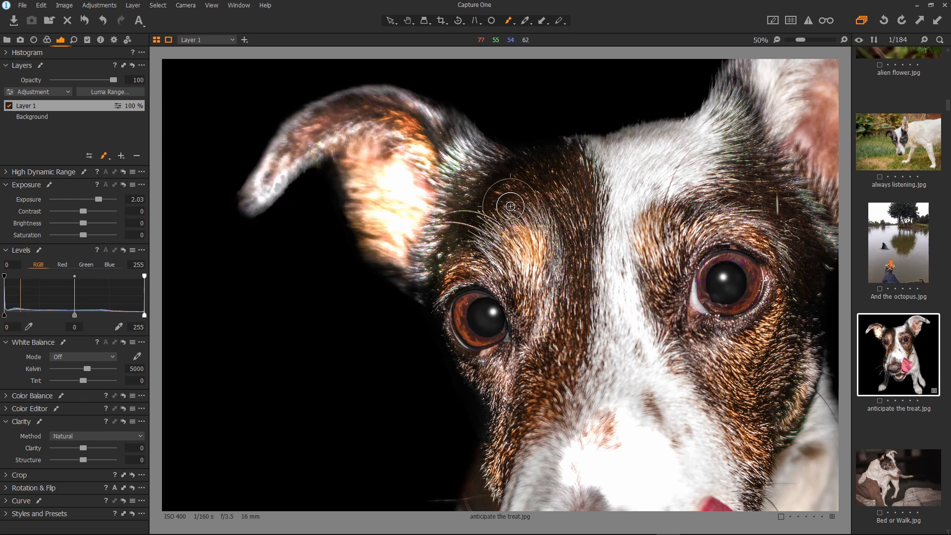
mouse_move(515, 202)
left_mouse_down()
mouse_move(524, 179)
mouse_move(569, 163)
mouse_move(535, 218)
mouse_move(563, 224)
mouse_move(555, 277)
mouse_move(664, 201)
mouse_move(626, 159)
mouse_move(712, 134)
mouse_move(752, 204)
mouse_move(606, 263)
left_mouse_up()
key("bracketleft")
key("bracketleft")
key("bracketleft")
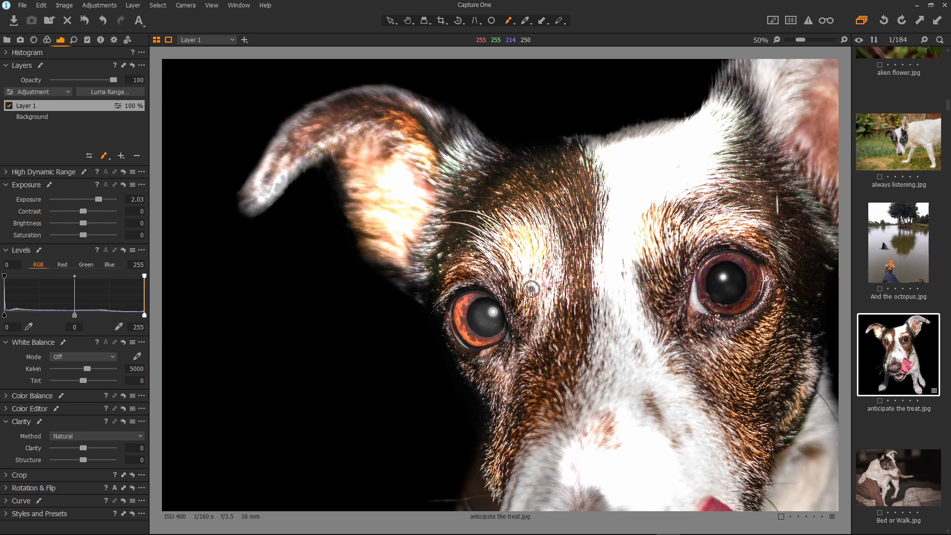
Adjust the mask brush size and paint the brightening over the dog's nose
right_click(535, 281)
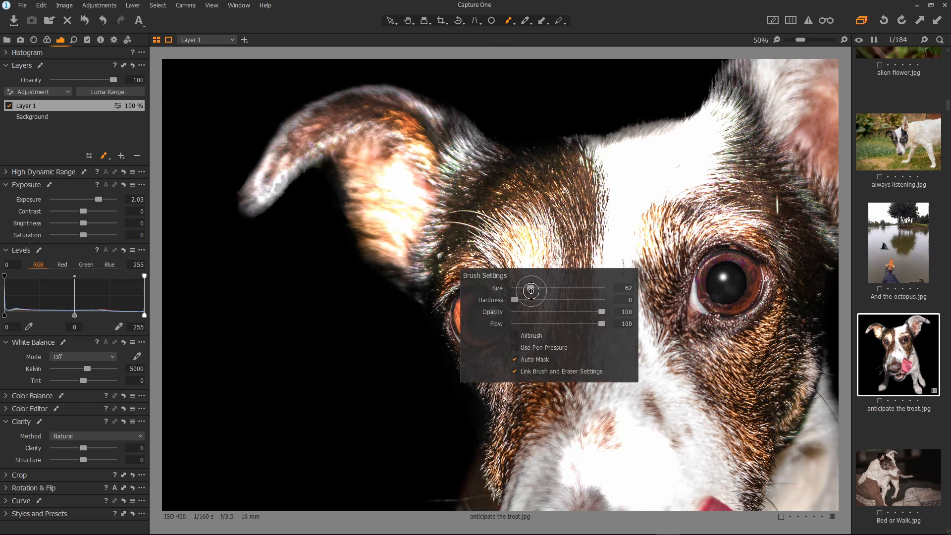
mouse_move(535, 289)
left_mouse_down()
mouse_move(547, 287)
mouse_move(535, 291)
left_mouse_up()
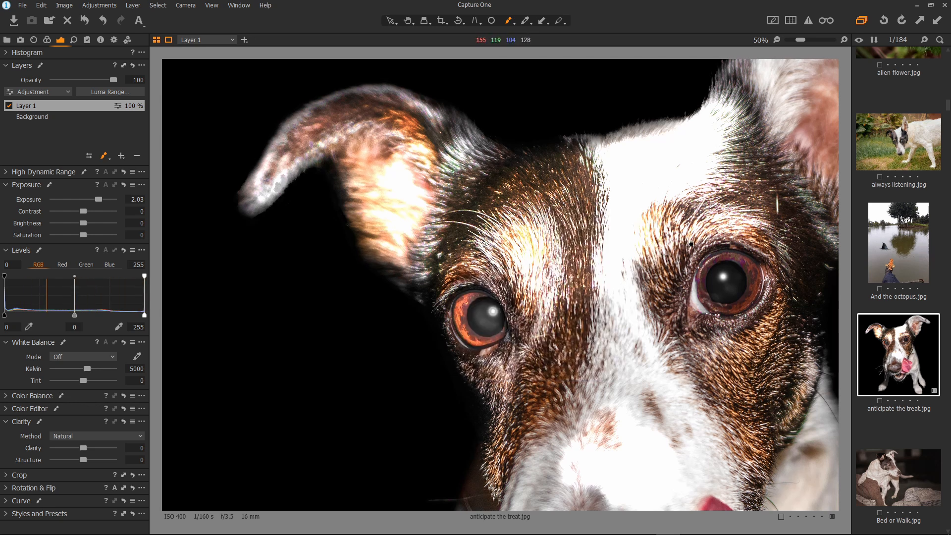
left_click_drag(692, 243, 485, 292)
left_click_drag(586, 278, 560, 157)
left_click_drag(543, 313, 565, 196)
left_click_drag(510, 392, 539, 251)
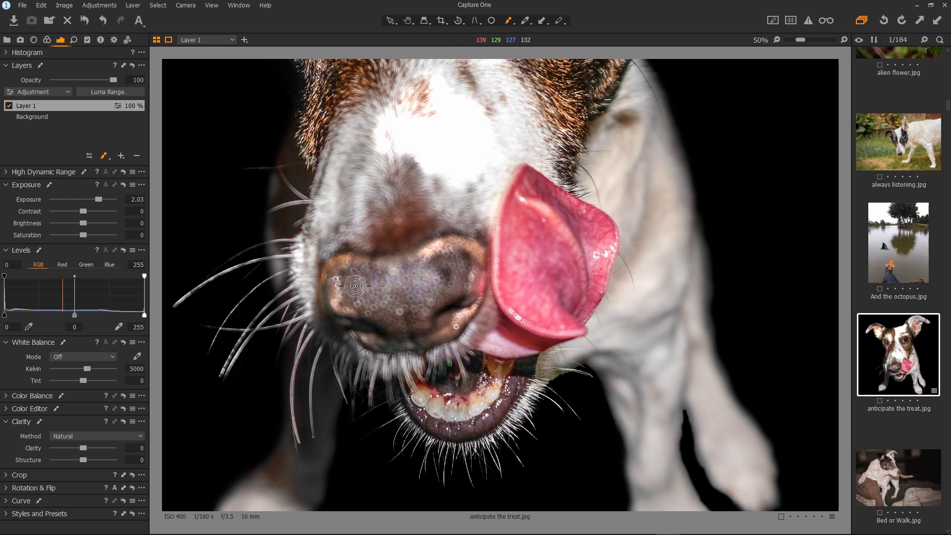
left_click_drag(360, 287, 346, 287)
mouse_move(354, 322)
left_mouse_down()
mouse_move(333, 298)
mouse_move(354, 276)
mouse_move(368, 279)
mouse_move(372, 296)
mouse_move(400, 296)
mouse_move(461, 262)
mouse_move(426, 337)
mouse_move(406, 342)
mouse_move(388, 326)
mouse_move(435, 317)
left_mouse_up()
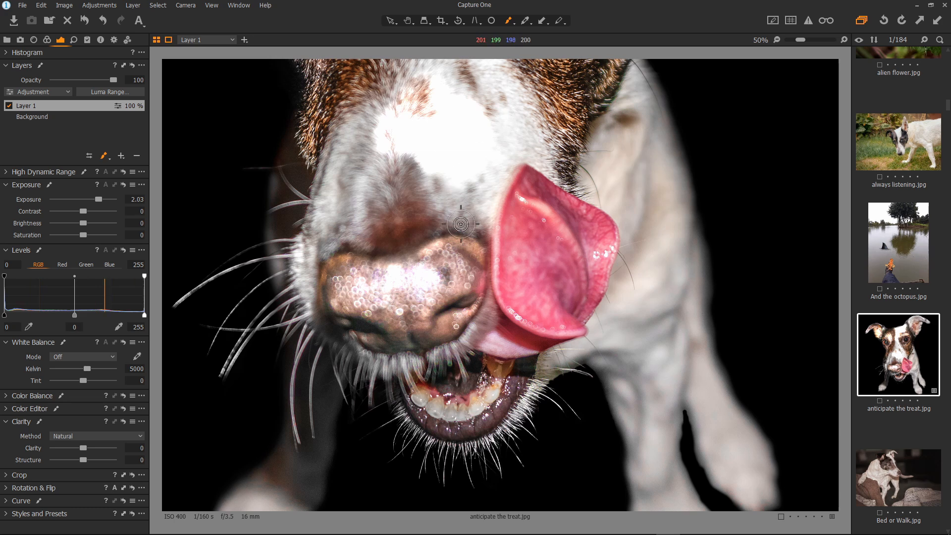
Inspect the brushed muzzle and the unbrushed eye at 100%, and return to the whole photo
key("ctrl+0")
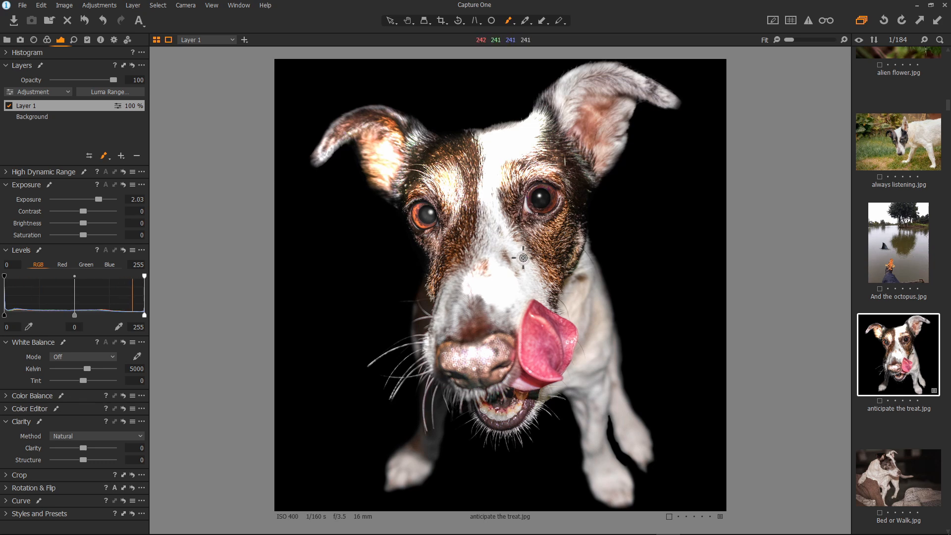
scroll(523, 255, "up", 2)
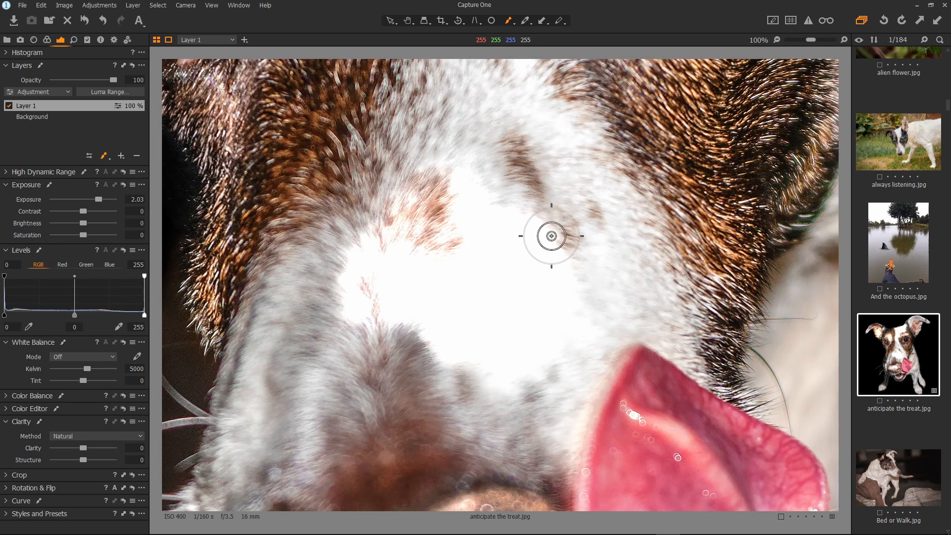
key("space")
right_click(539, 244)
left_click_drag(625, 187, 556, 238)
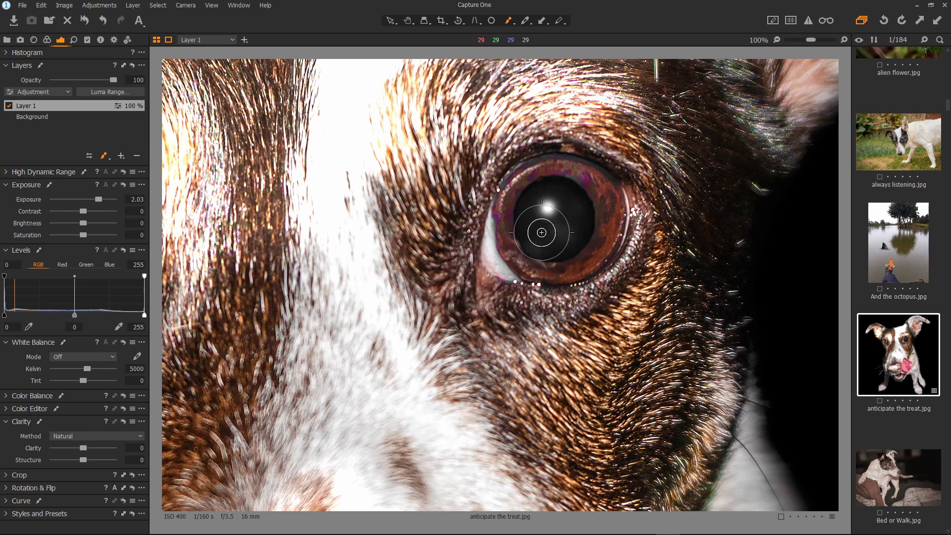
key("ctrl+0")
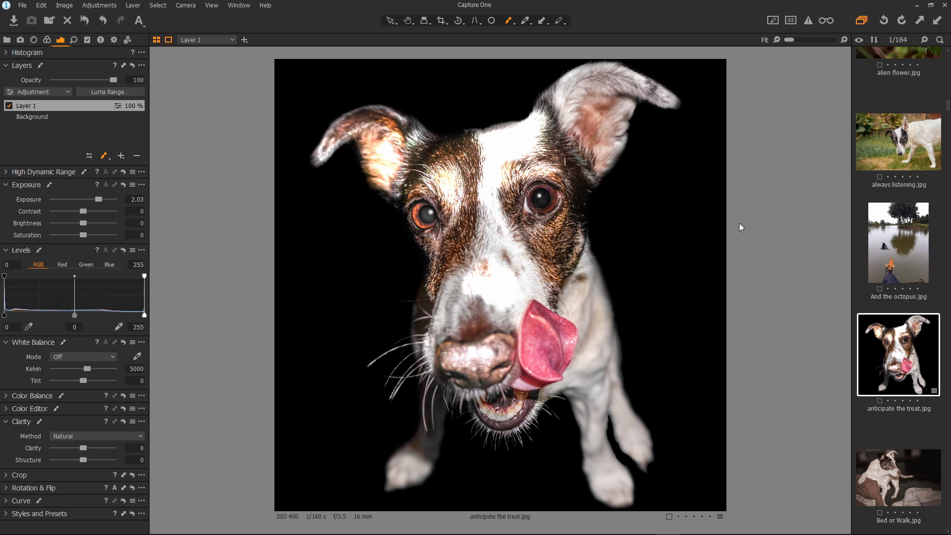
Hide the image browser, check the dog's face close up, restore the browser and open the brush settings
key("ctrl+shift+b")
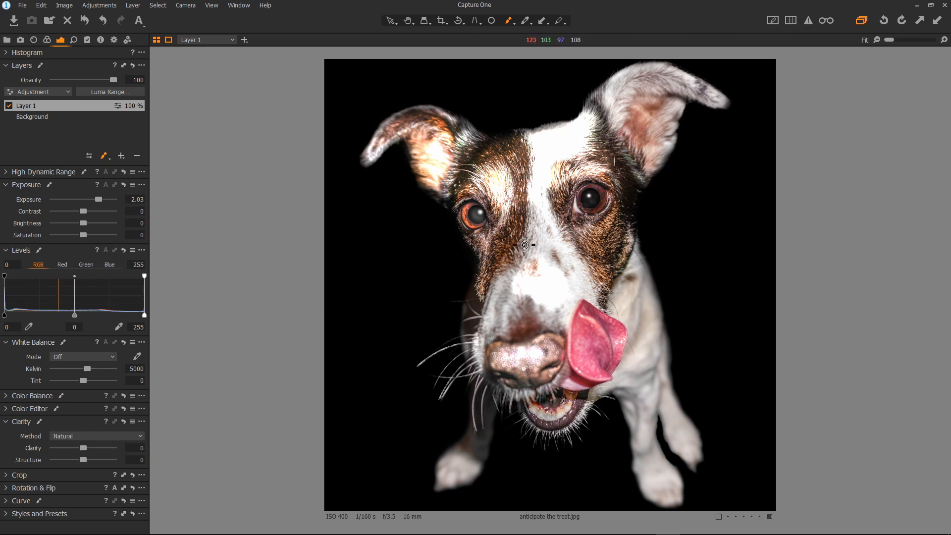
scroll(526, 245, "up", 3)
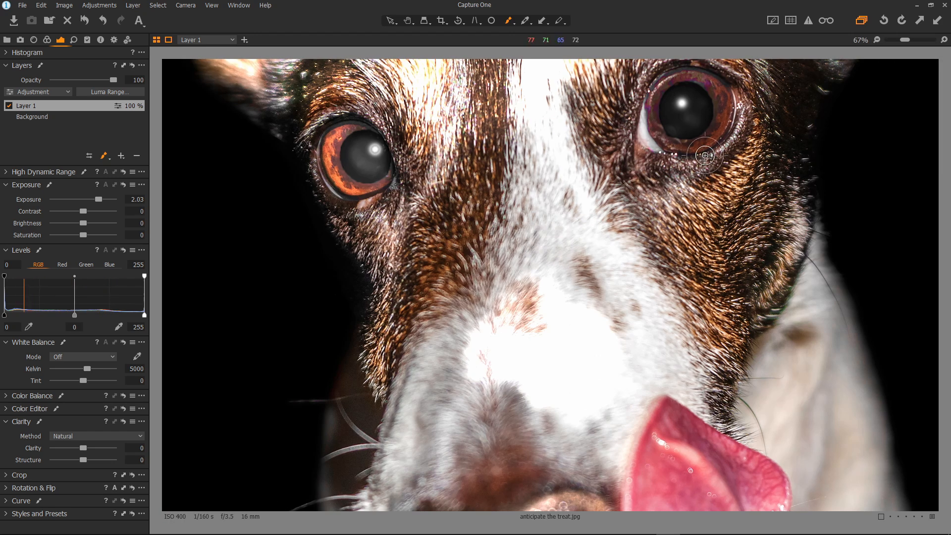
scroll(575, 220, "down", 3)
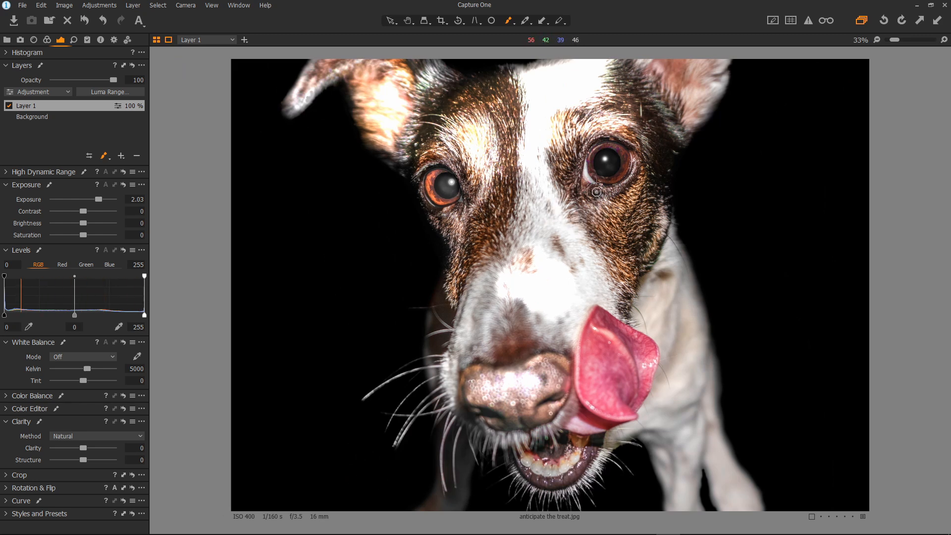
key("ctrl+b")
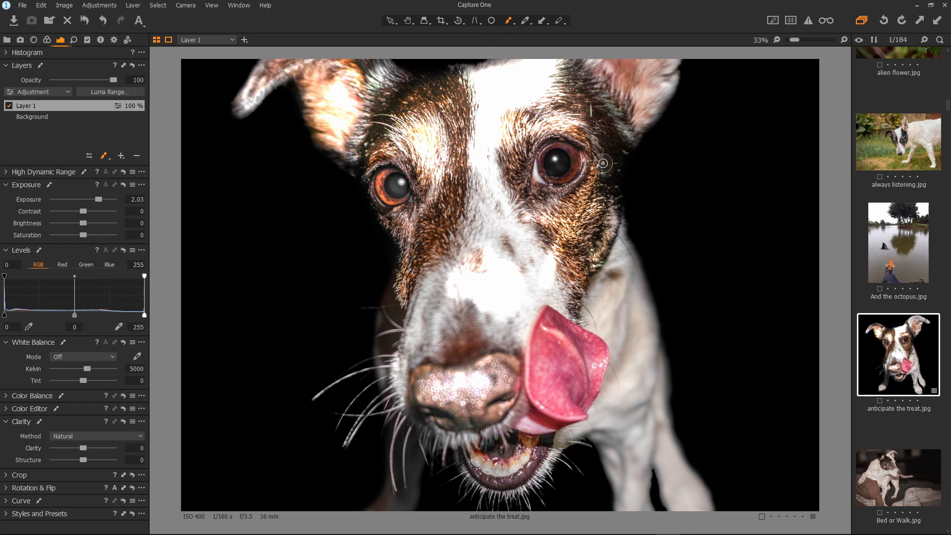
right_click(585, 182)
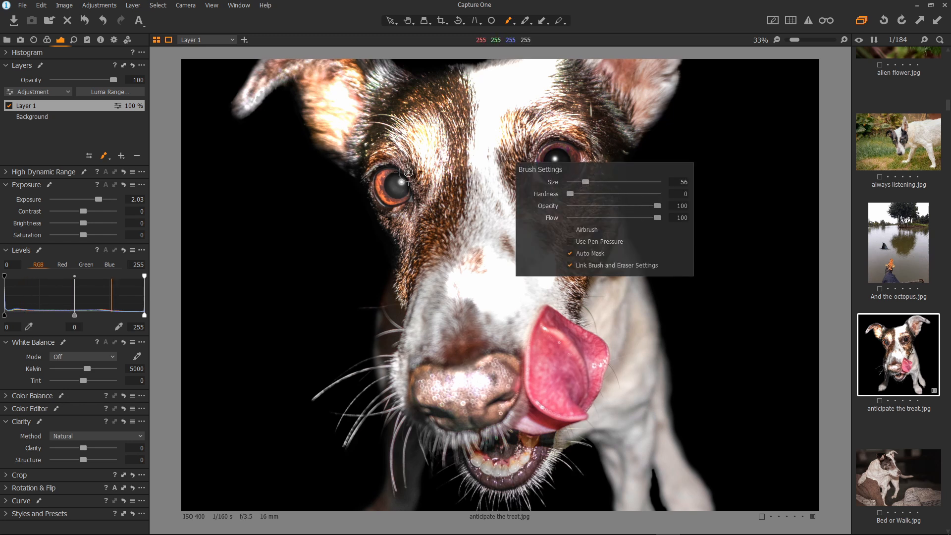
Raise the brushed layer's exposure to 3.48, and undo and redo the change to compare the effect
left_click_drag(98, 199, 109, 199)
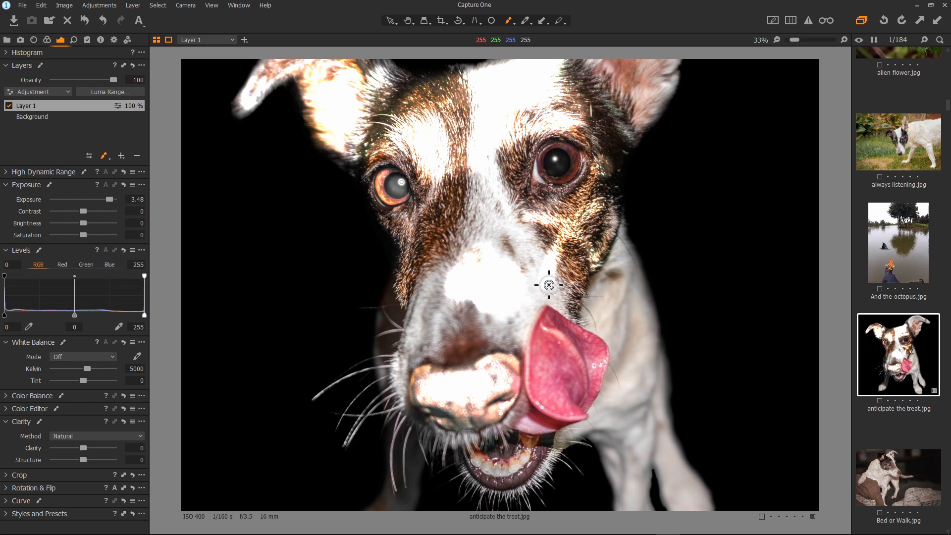
key("ctrl+z")
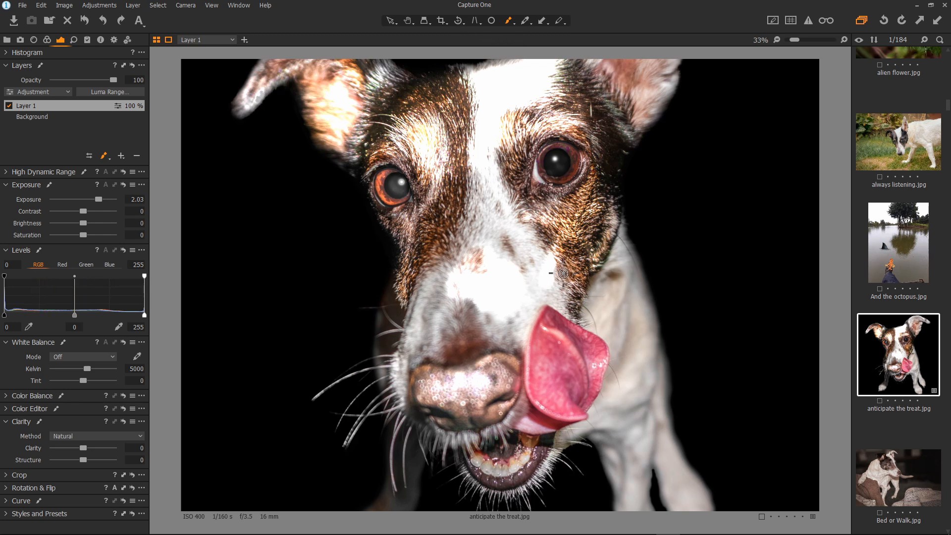
key("ctrl+y")
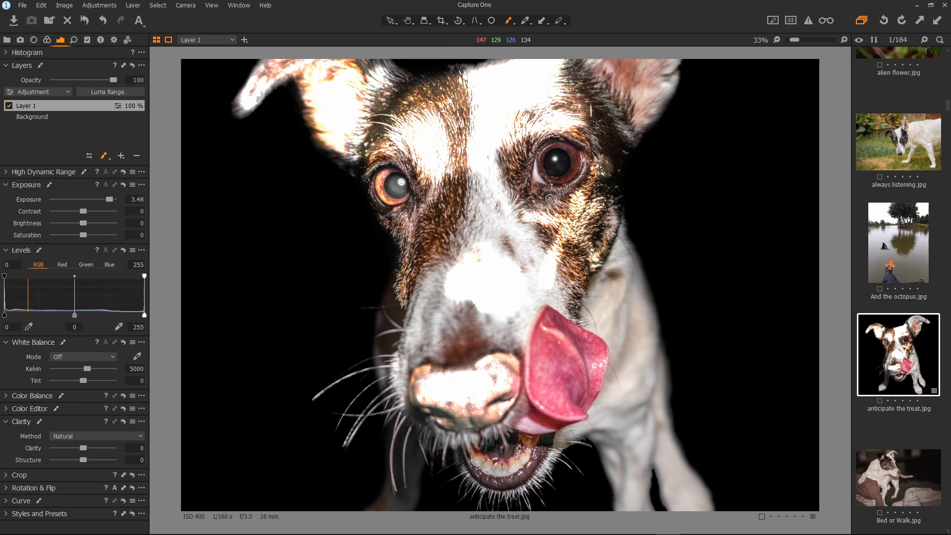
Replace the brushed layer with a new empty adjustment layer and set its exposure to 4
left_click(137, 157)
left_click(121, 156)
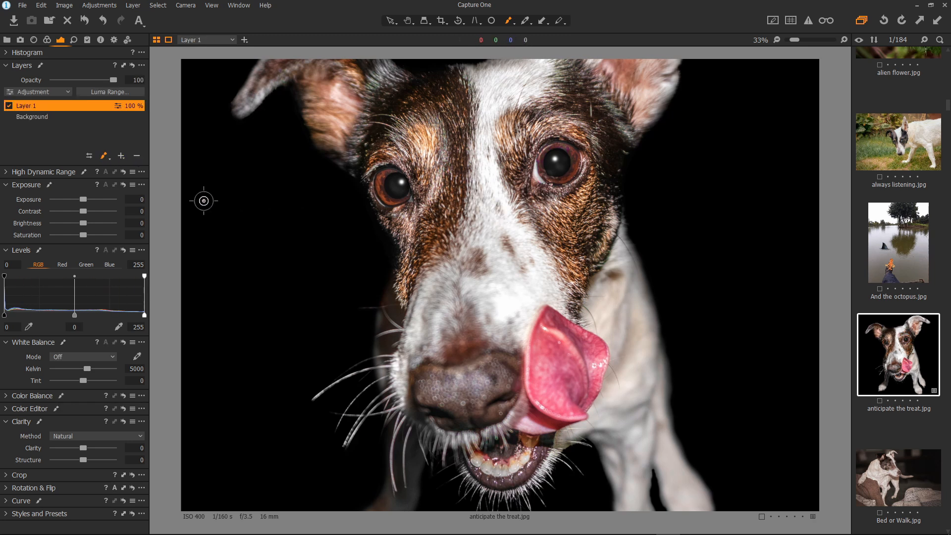
left_click_drag(84, 201, 123, 198)
Enable Use Pen Pressure for the mask brush and paint brightening strokes above and below the eye nearest the raised ear
right_click(550, 225)
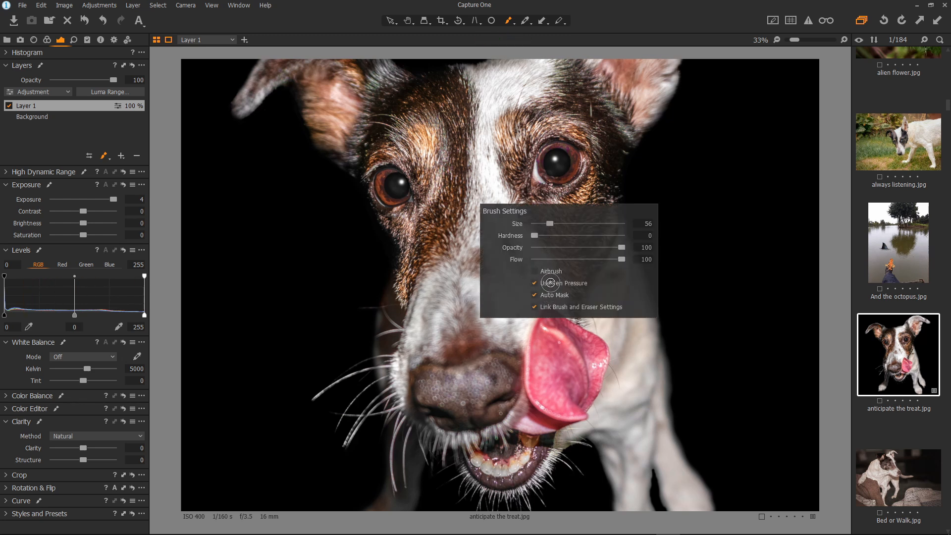
left_click(590, 175)
mouse_move(596, 166)
left_mouse_down()
mouse_move(582, 209)
mouse_move(546, 129)
mouse_move(578, 103)
mouse_move(587, 132)
left_mouse_up()
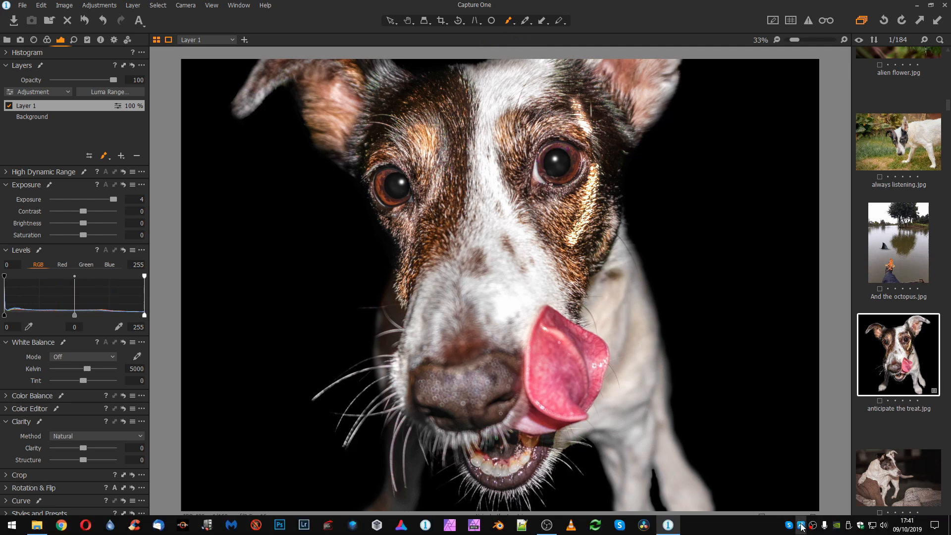
Switch to the Huion Tablet driver, check the Digital Pen settings and return to the photo in Capture One
left_click(800, 526)
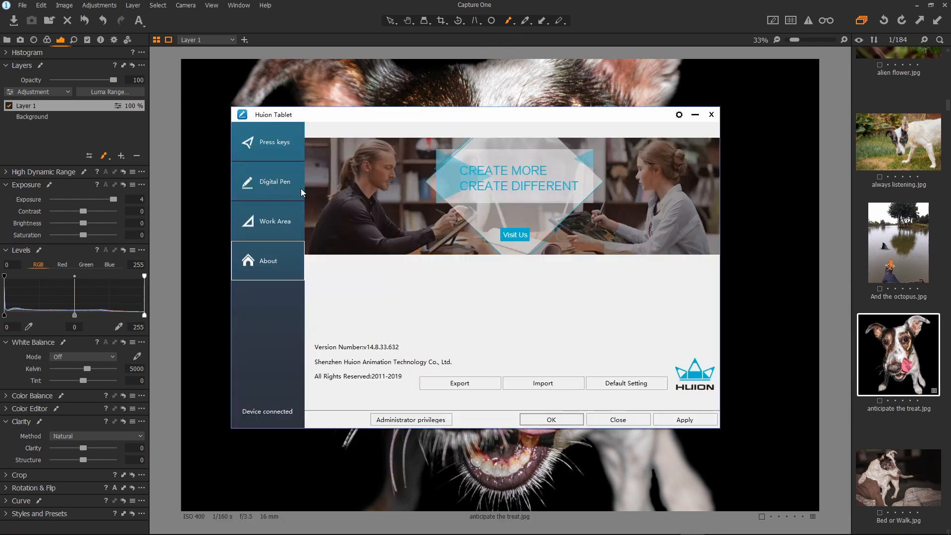
left_click(277, 182)
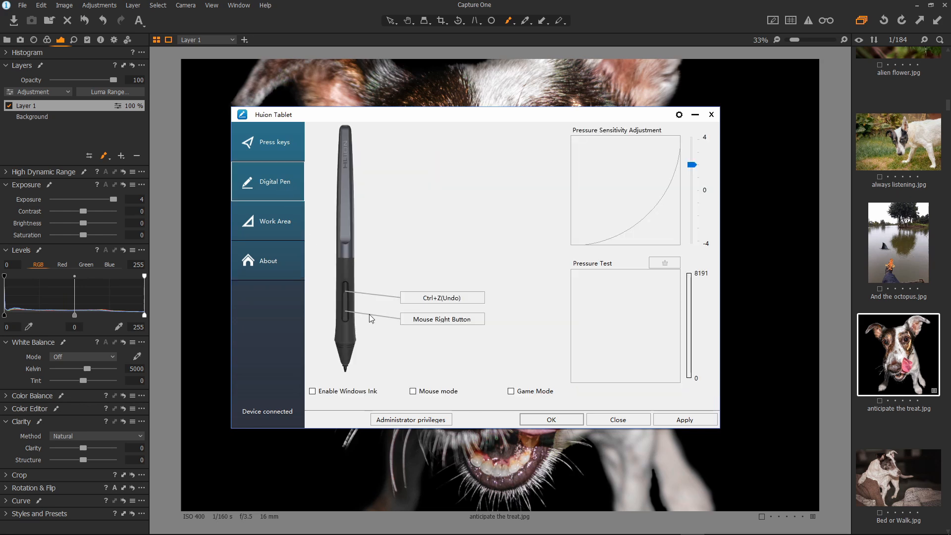
left_click(548, 417)
Paint thin pressure-sensitive brightening strokes around both of the dog's eyes, down the cheeks and over the ear
left_click_drag(553, 212, 552, 252)
left_click_drag(541, 125, 525, 184)
mouse_move(504, 113)
left_mouse_down()
mouse_move(497, 166)
mouse_move(516, 172)
left_mouse_up()
left_click_drag(599, 109, 604, 173)
left_click_drag(615, 123, 606, 179)
mouse_move(540, 194)
left_mouse_down()
mouse_move(526, 183)
mouse_move(513, 245)
left_mouse_up()
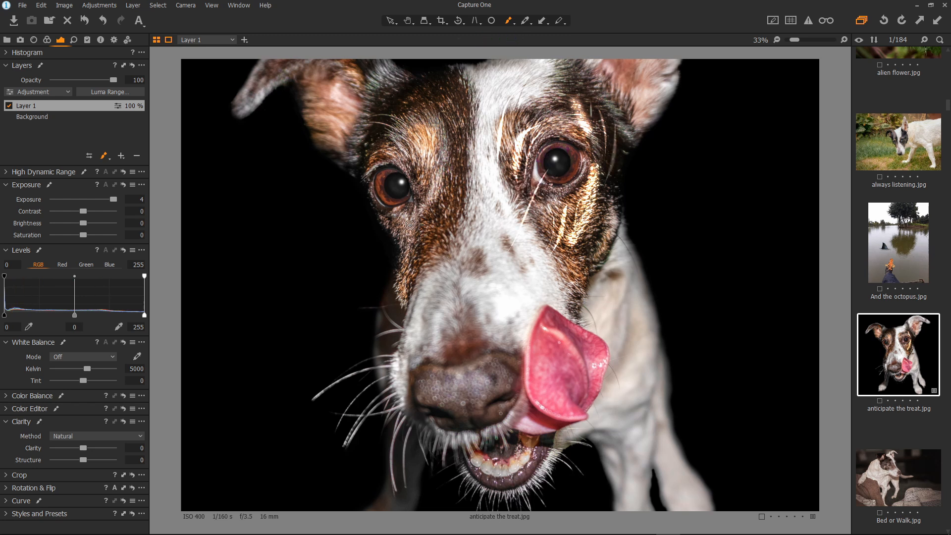
left_click_drag(428, 195, 408, 265)
left_click_drag(368, 88, 379, 185)
left_click_drag(430, 108, 439, 217)
left_click_drag(353, 84, 346, 163)
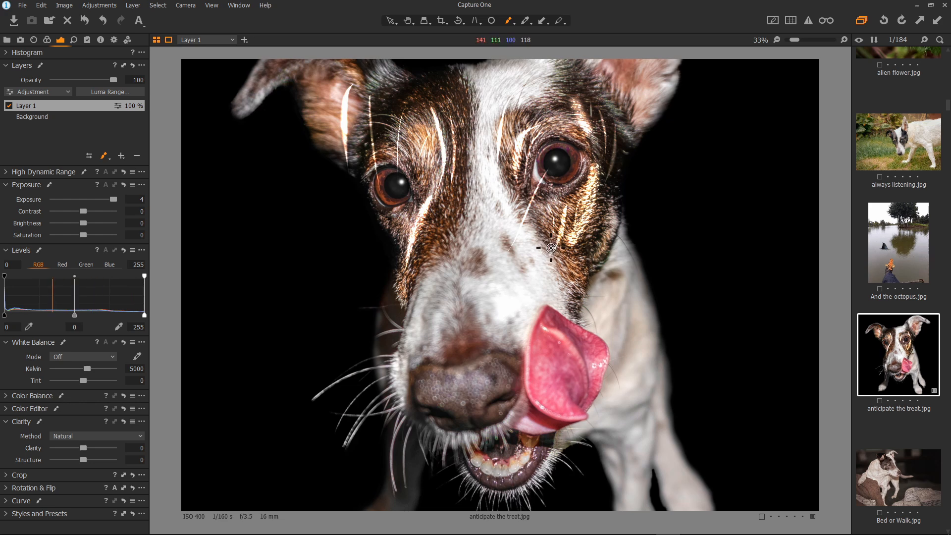
Recheck the pen options in the Huion Tablet driver, including Enable Windows Ink, and return to Capture One
left_click(801, 526)
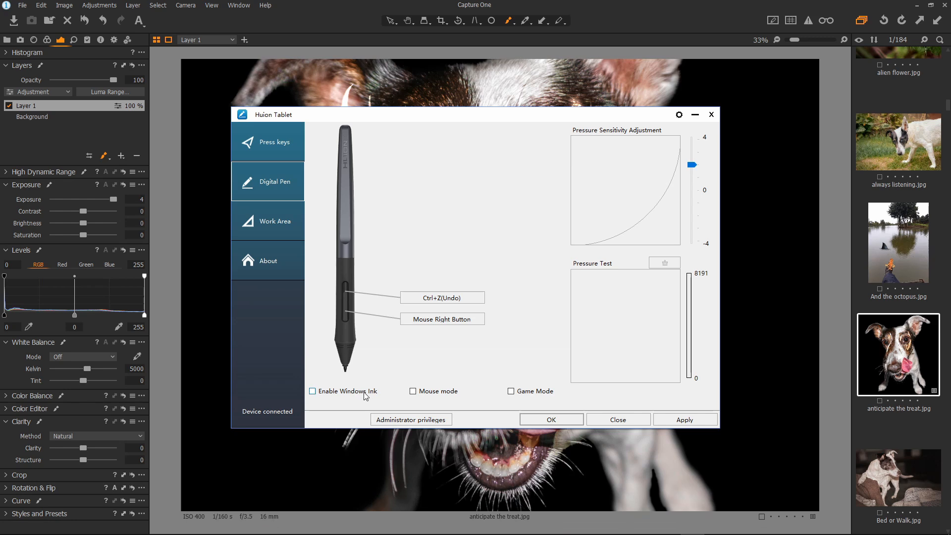
left_click(545, 419)
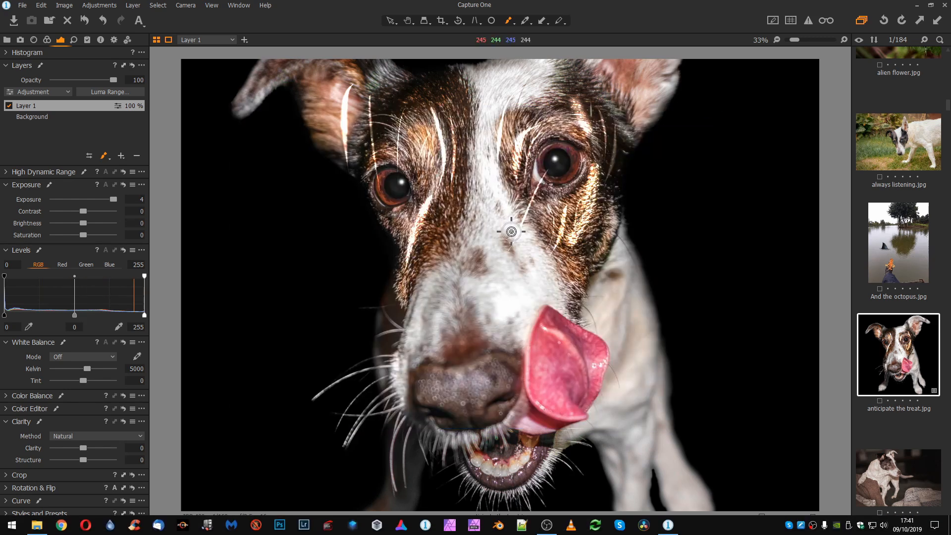
Lower the mask brush's opacity and paint a softer brightening over the dog's tongue
right_click(569, 247)
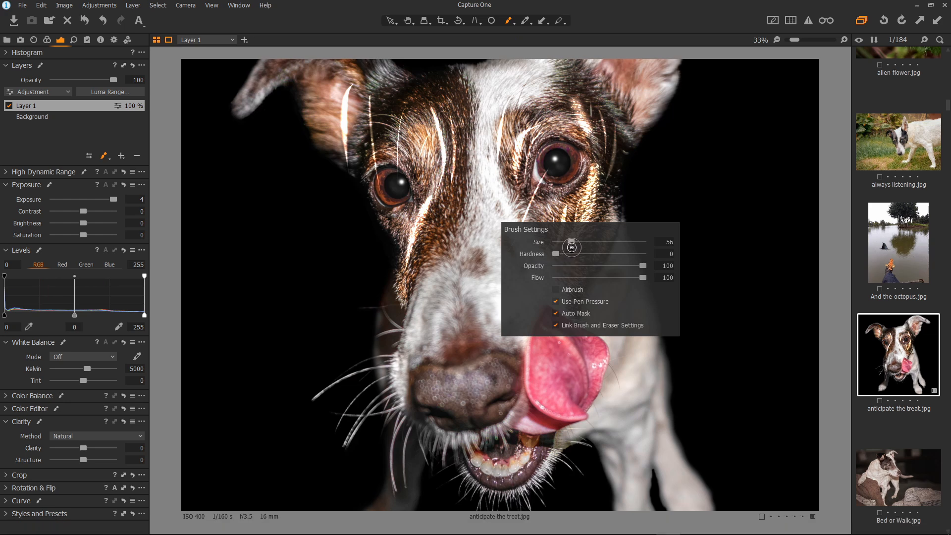
left_click(641, 265)
left_click_drag(642, 265, 564, 266)
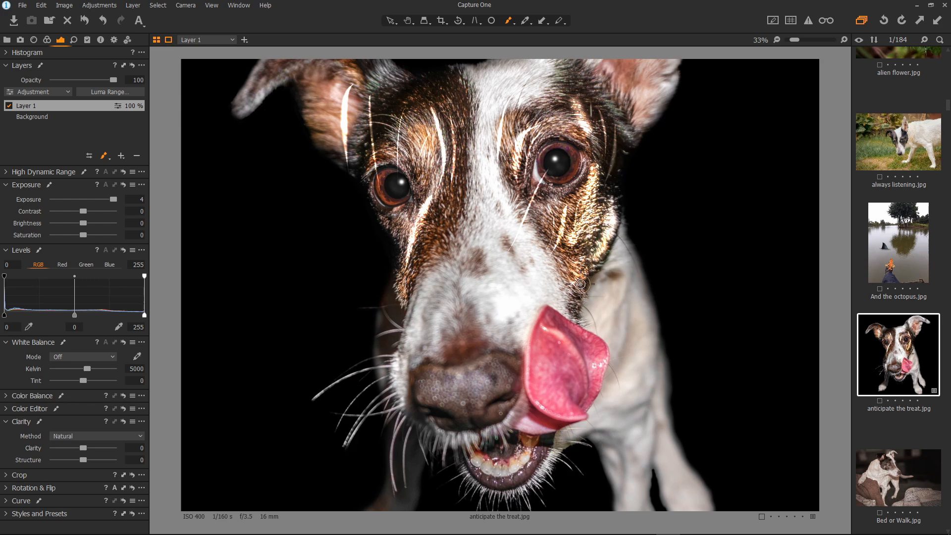
mouse_move(551, 313)
left_mouse_down()
mouse_move(538, 374)
mouse_move(566, 408)
left_mouse_up()
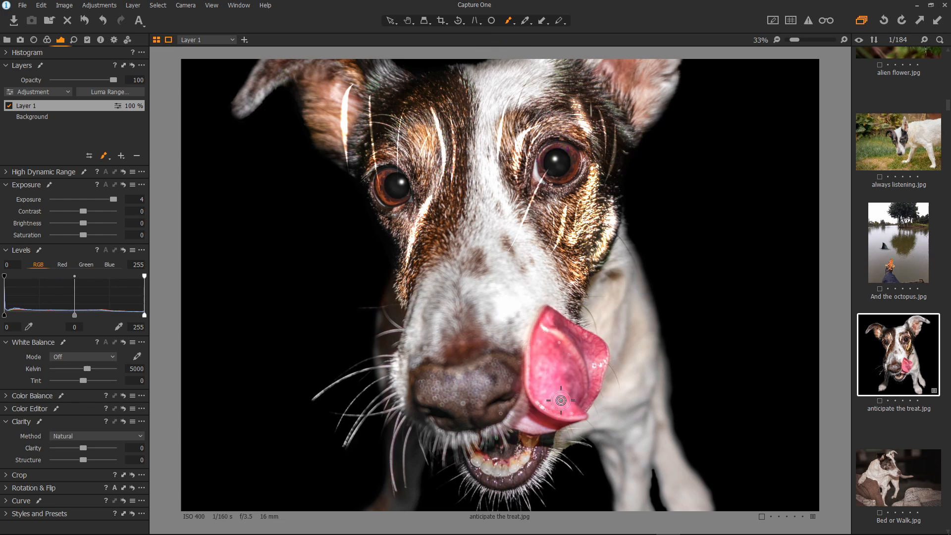
mouse_move(540, 341)
left_mouse_down()
mouse_move(547, 390)
mouse_move(544, 367)
mouse_move(554, 373)
mouse_move(541, 399)
mouse_move(540, 379)
mouse_move(568, 415)
mouse_move(564, 388)
mouse_move(562, 403)
mouse_move(550, 380)
mouse_move(559, 396)
mouse_move(552, 402)
mouse_move(546, 319)
mouse_move(546, 409)
mouse_move(540, 378)
mouse_move(572, 409)
mouse_move(580, 394)
mouse_move(588, 352)
mouse_move(564, 359)
left_mouse_up()
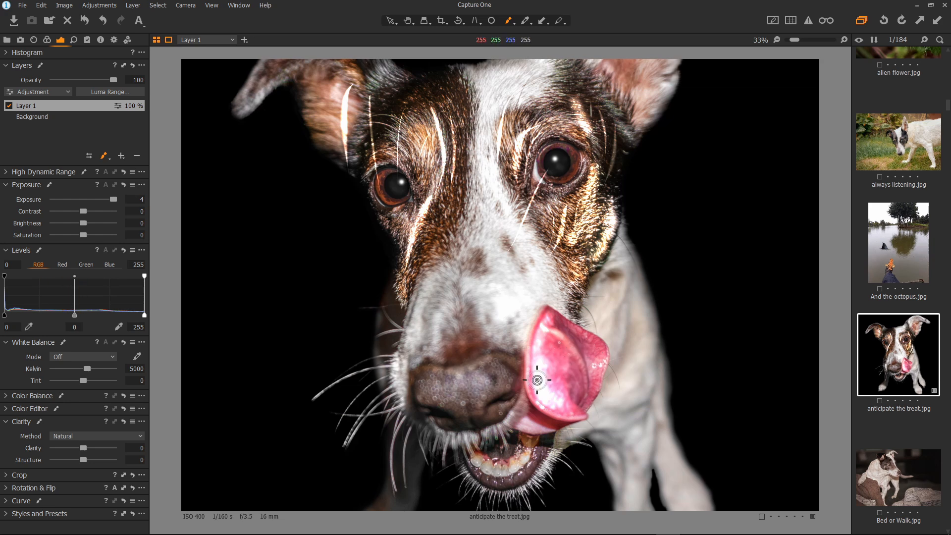